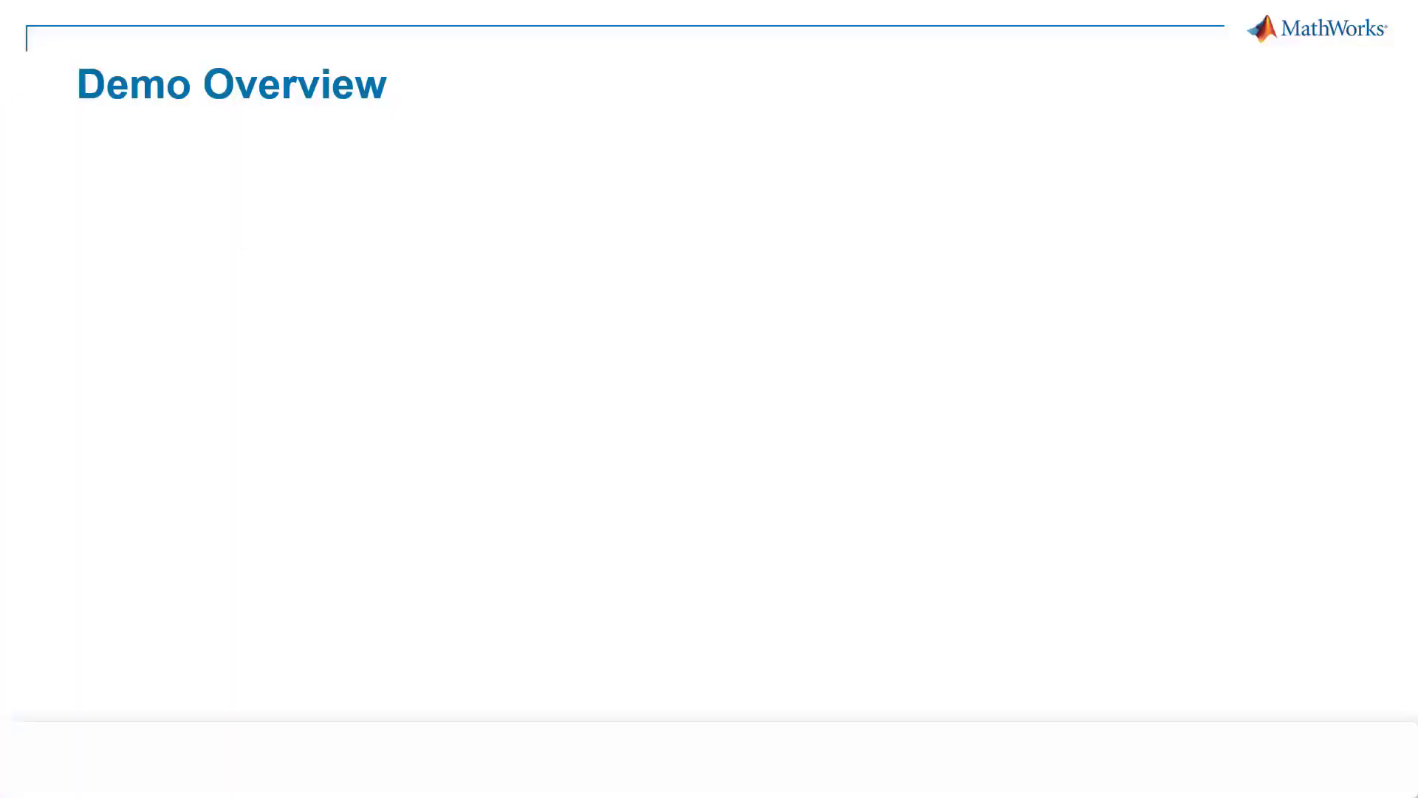
# - Reveal the dynamometer caption and photo on the Demo Overview slide
pyautogui.press('Right')
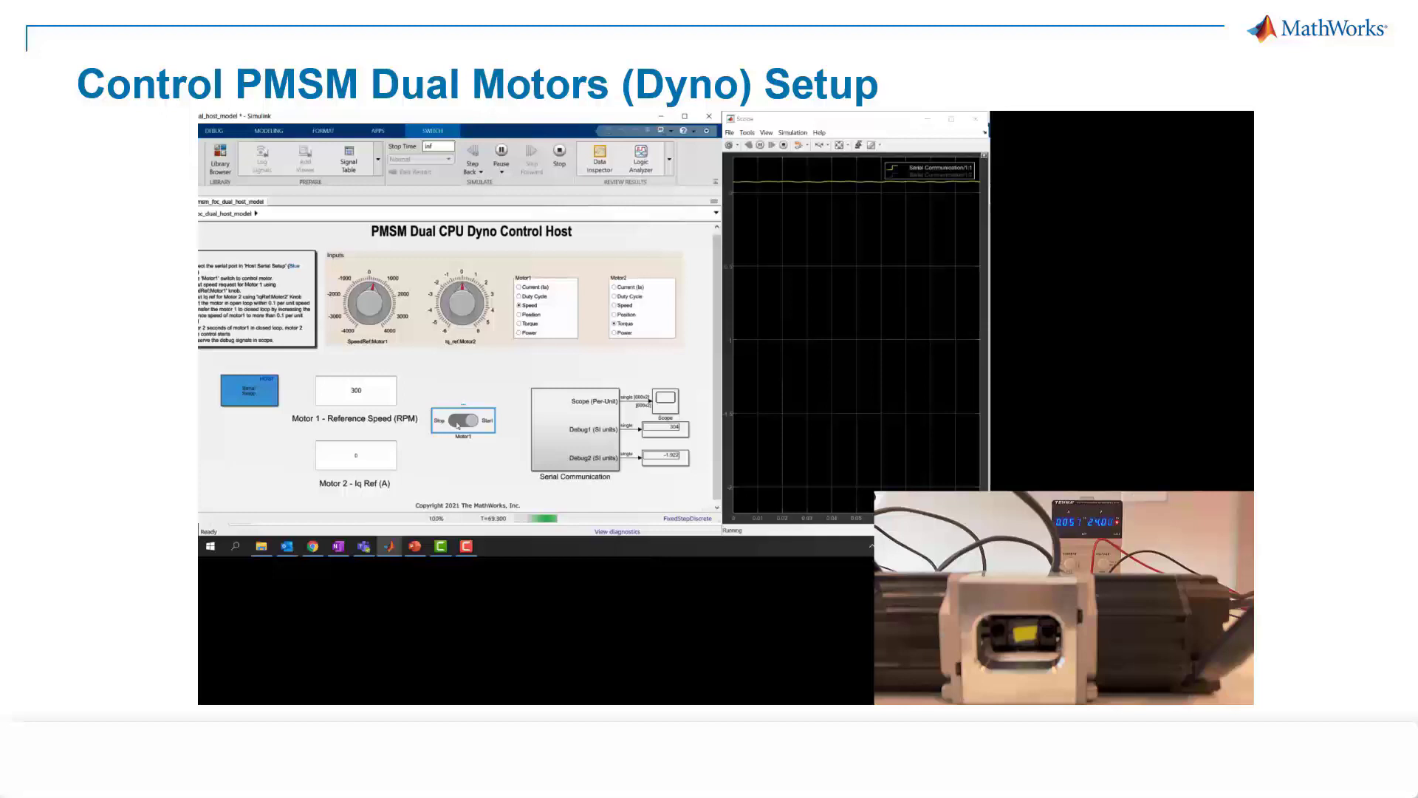
# - Bring up the playback controls of the embedded dyno setup video
pyautogui.moveTo(491, 434)
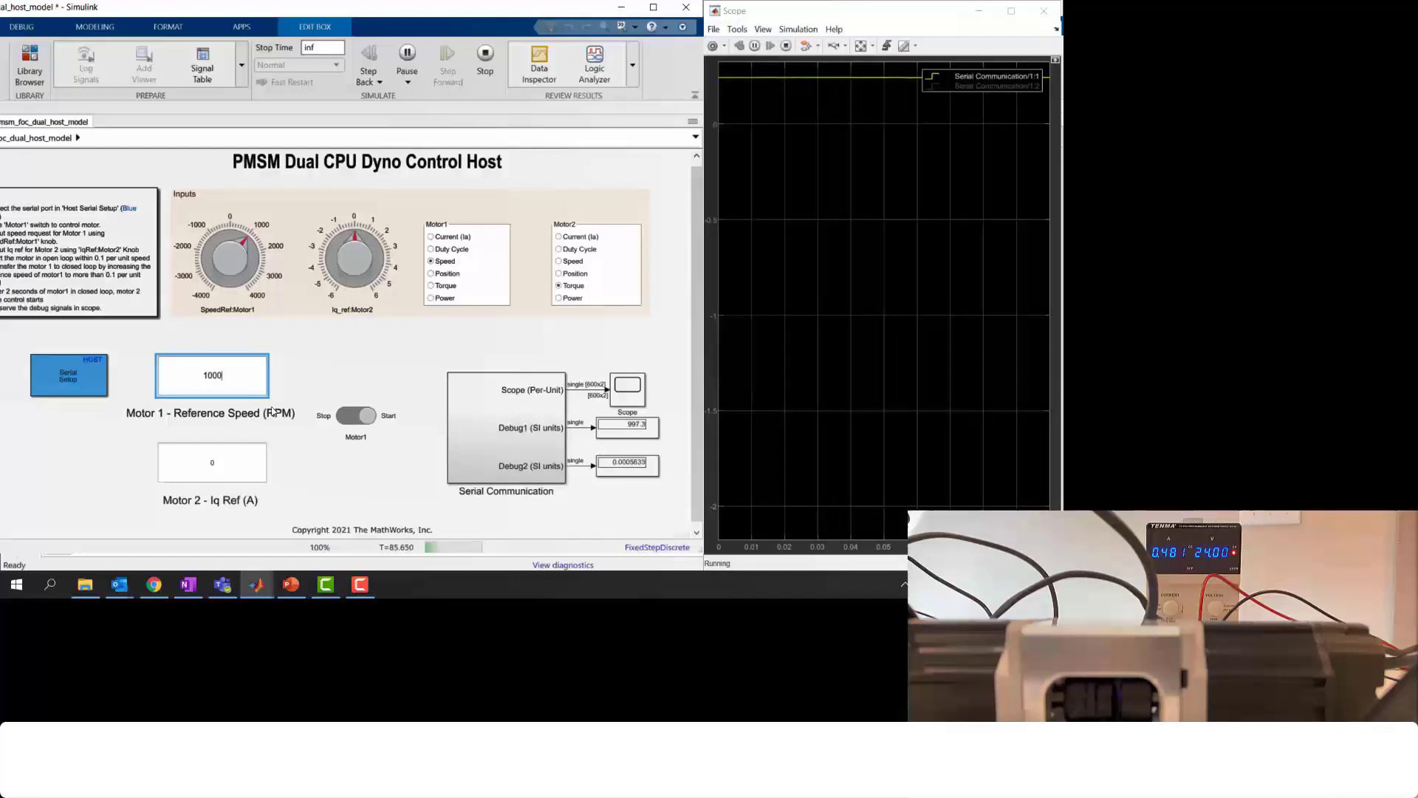
# - Set Motor 1's reference speed to 1500 RPM
pyautogui.doubleClick(230, 385)
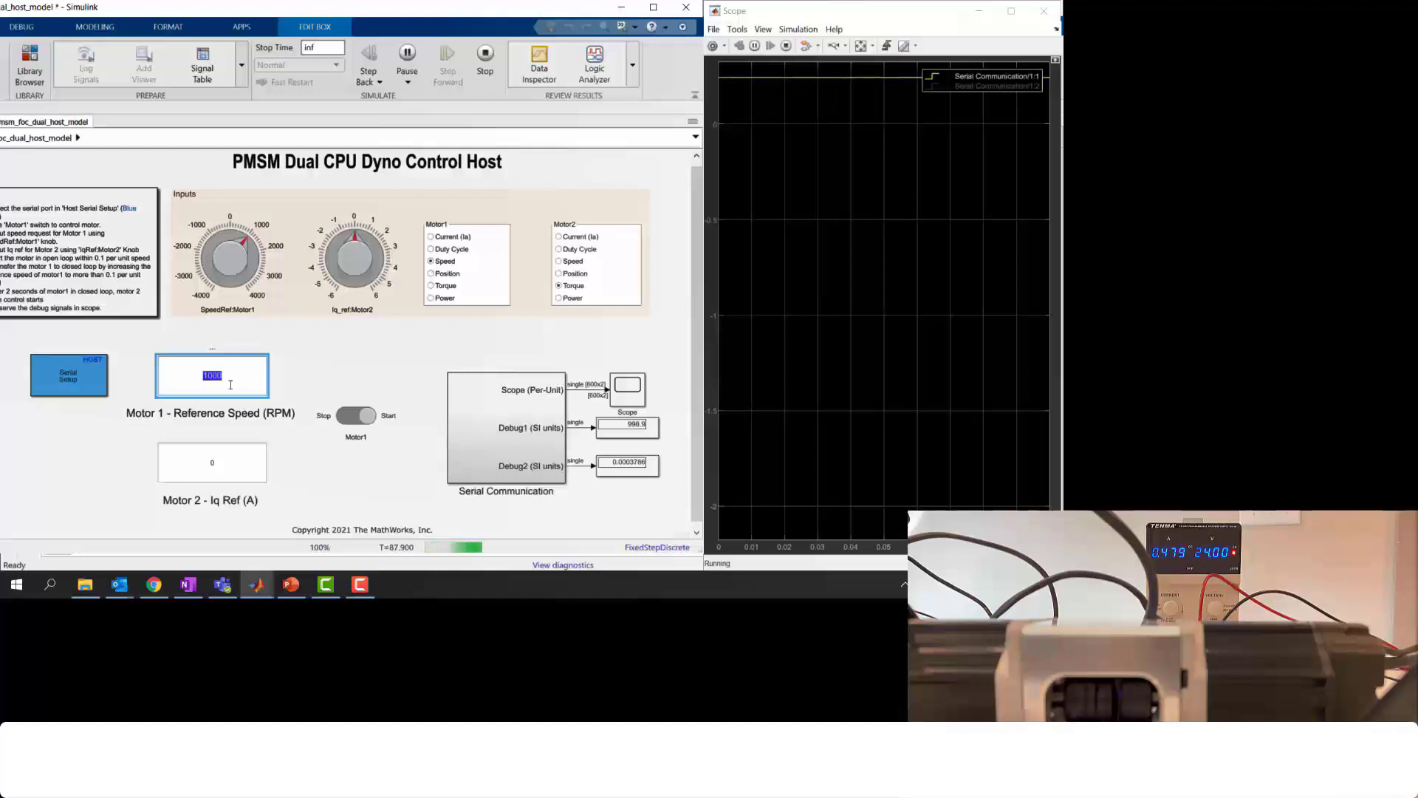
pyautogui.write('1500')
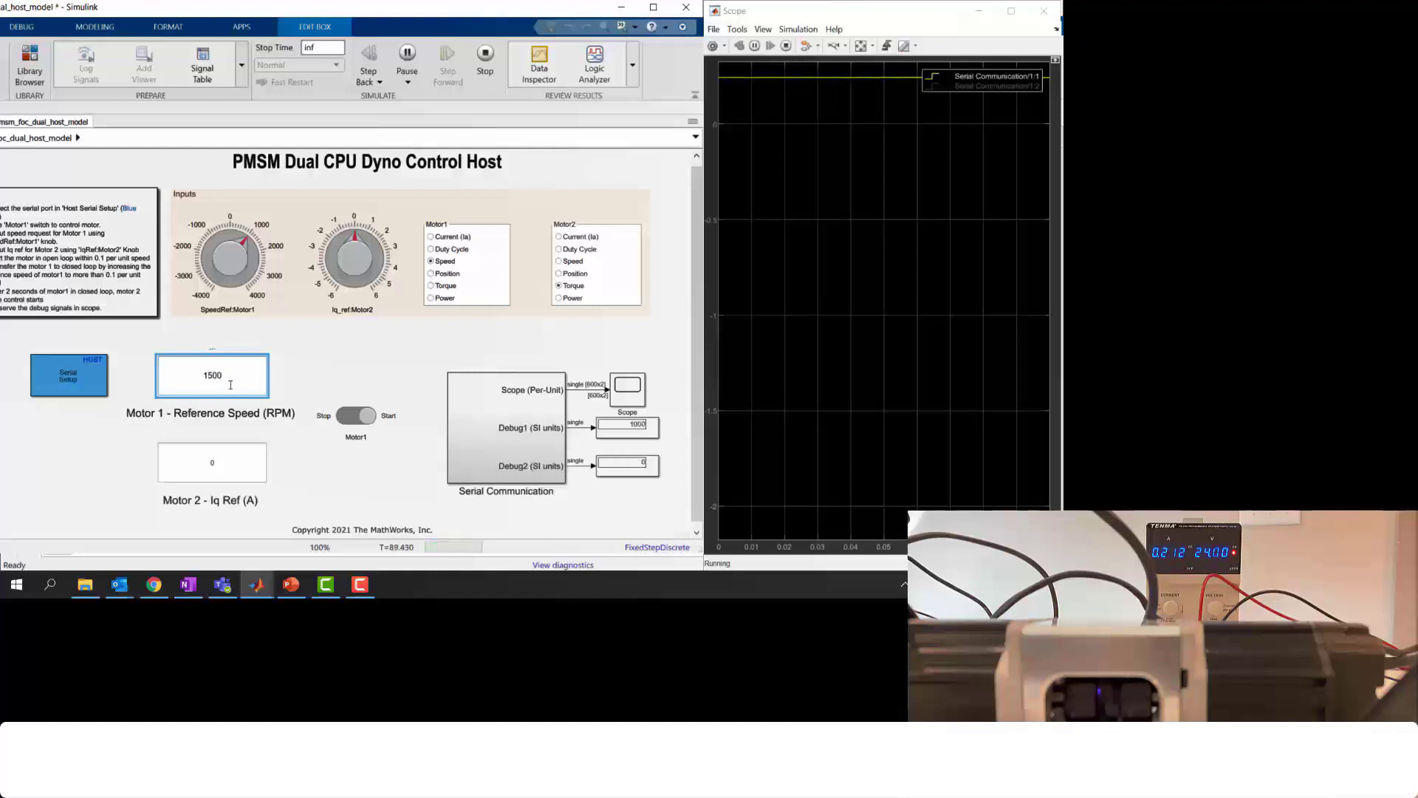
pyautogui.press('Return')
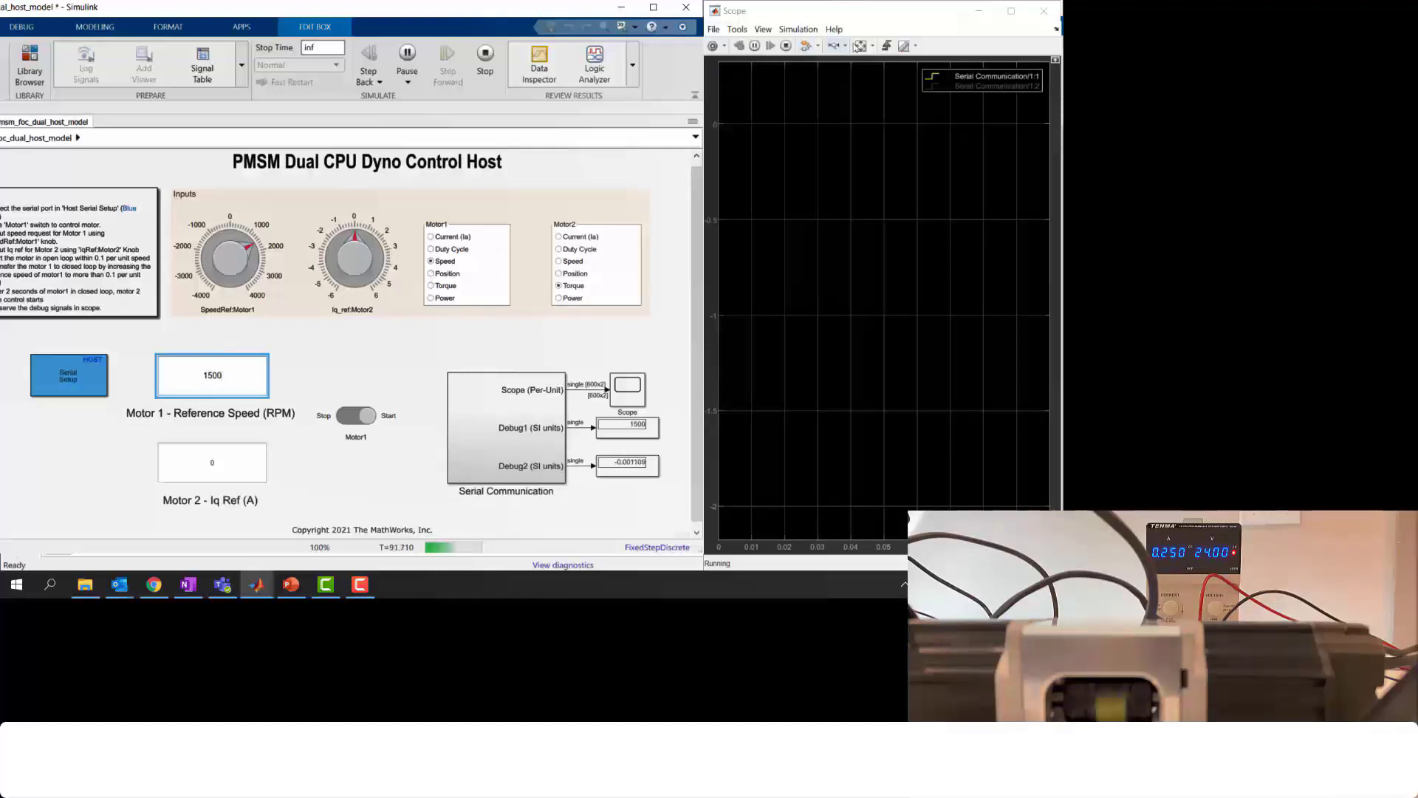
# - Show only the Serial Communication/1:2 scope trace and raise Motor 2's Iq reference to about 0.75
pyautogui.click(859, 46)
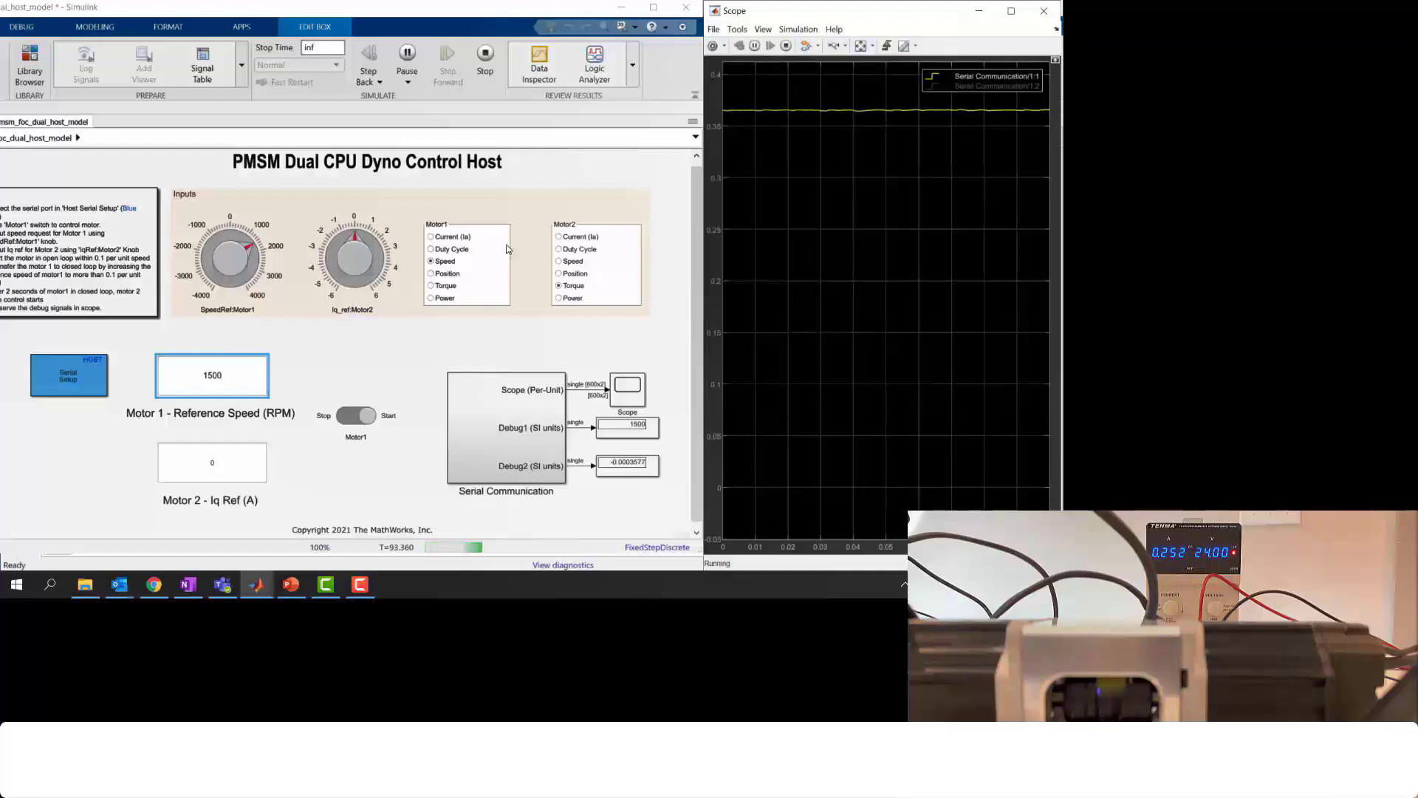
pyautogui.click(935, 81)
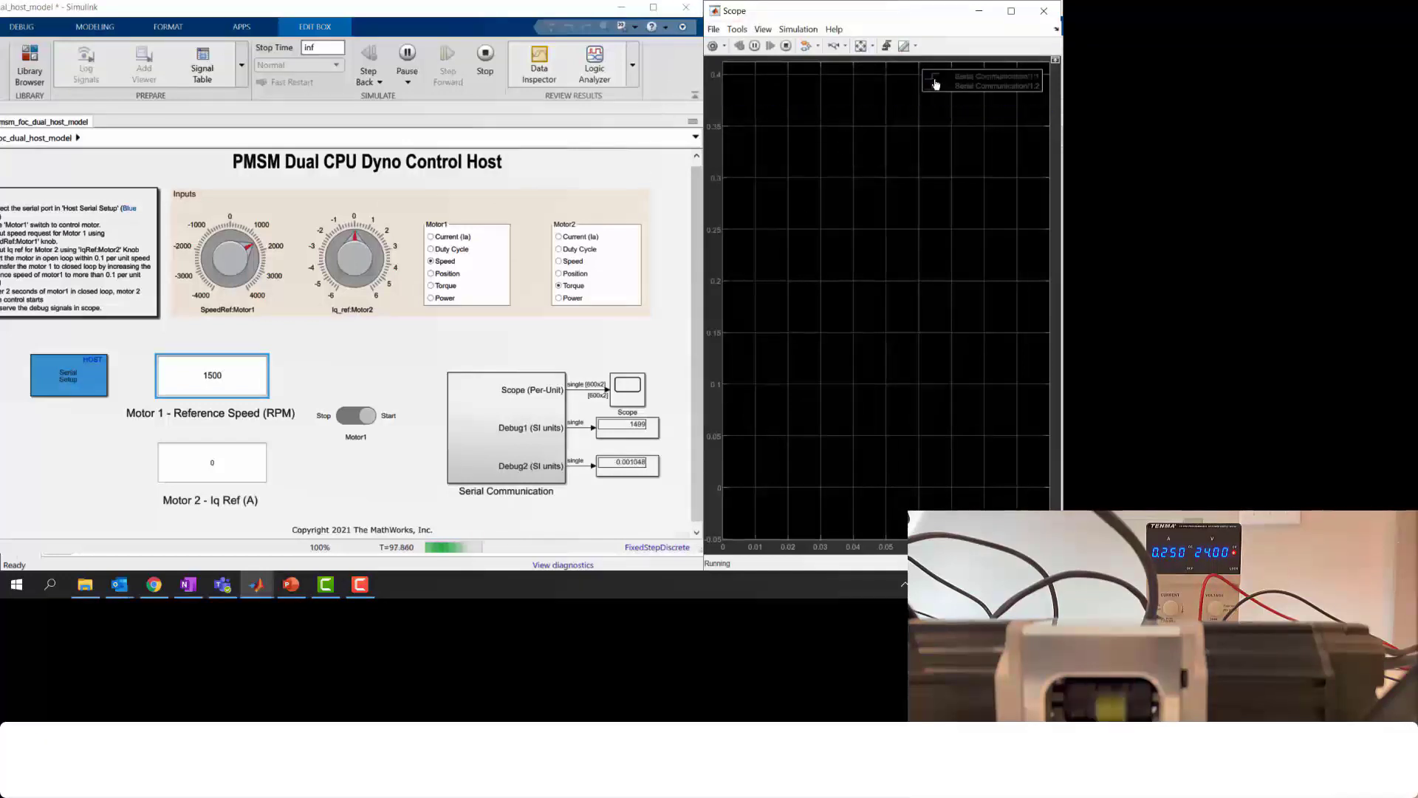
pyautogui.click(935, 86)
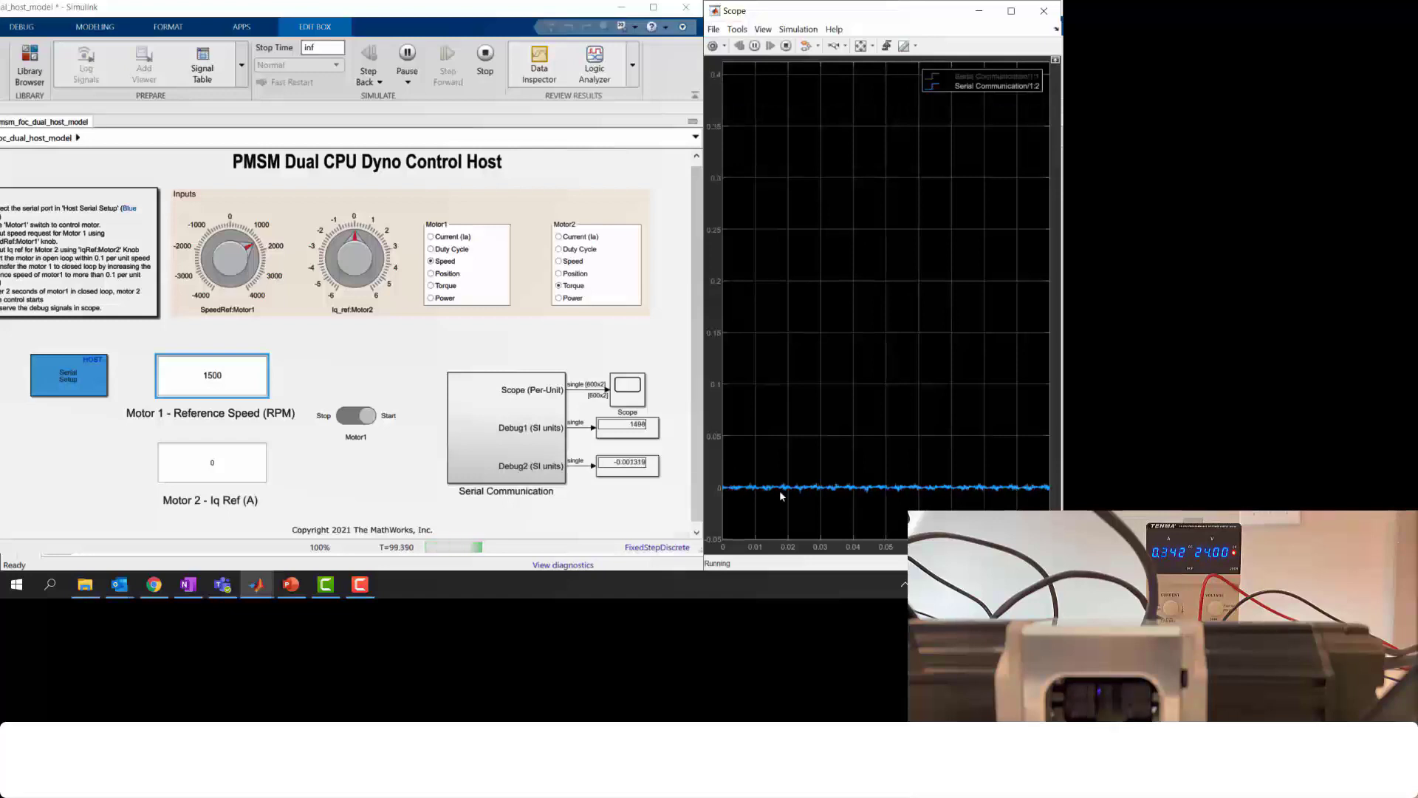
pyautogui.click(365, 237)
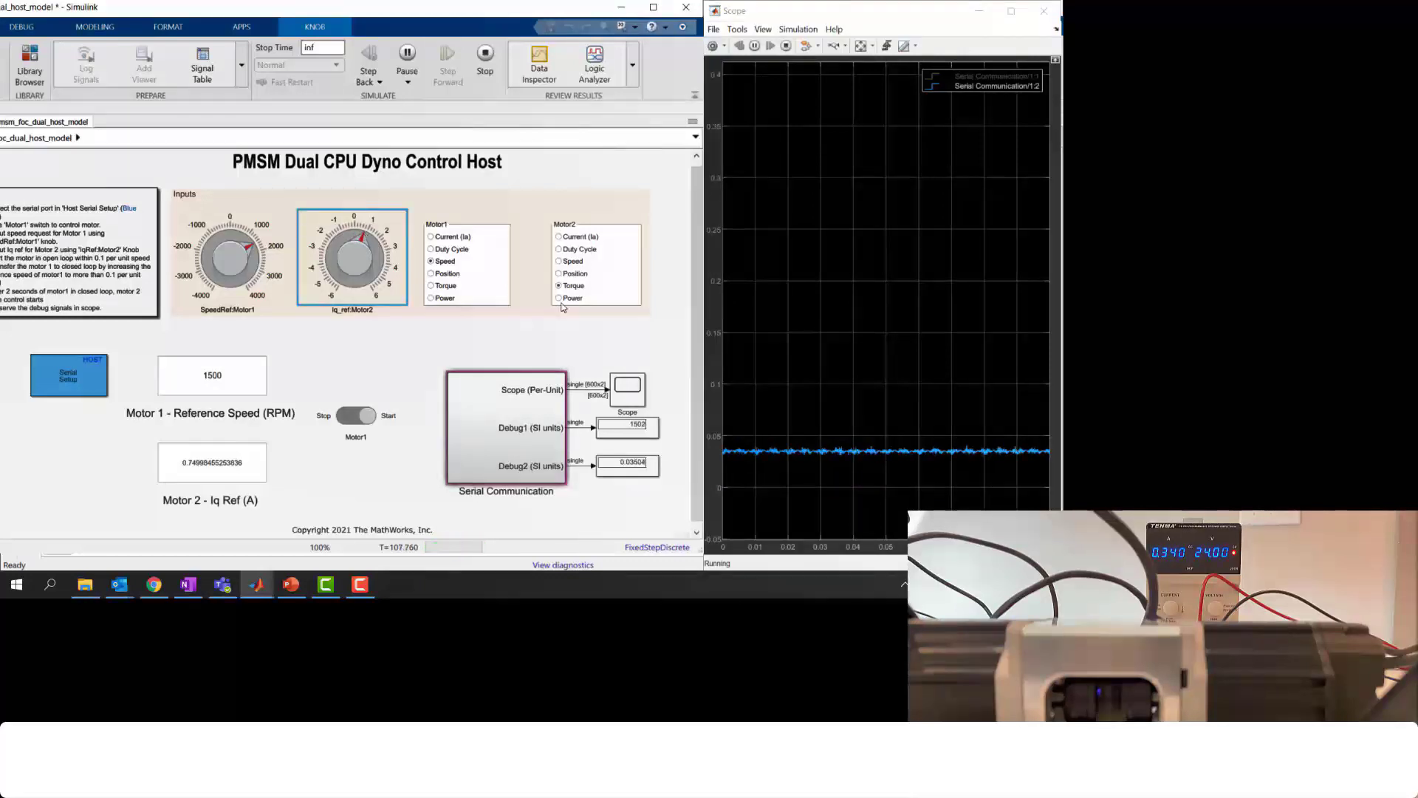
# - Monitor Motor 2's Current (Ia) and step its Iq reference down through 0.62, 0.35, 0.09 to about zero
pyautogui.click(559, 238)
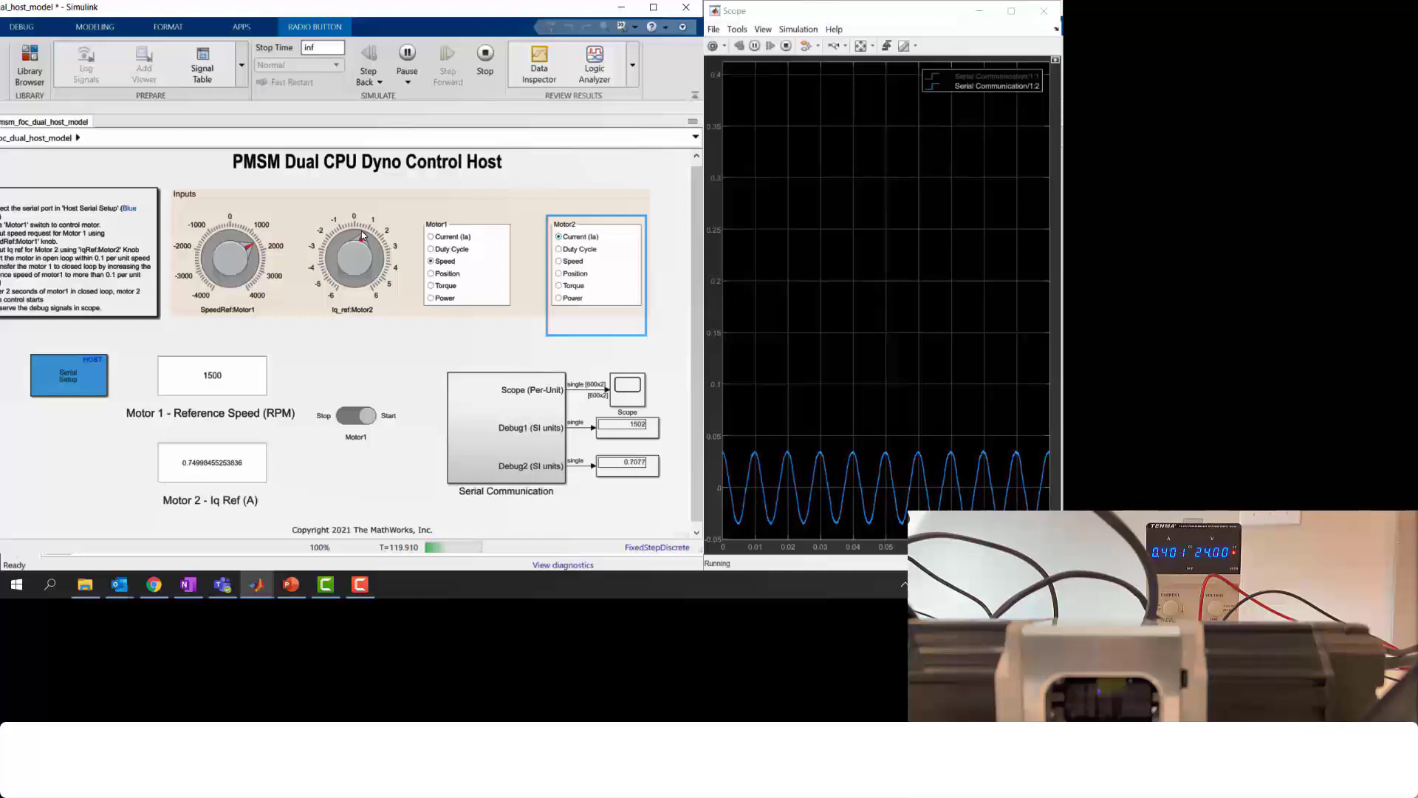
pyautogui.click(362, 235)
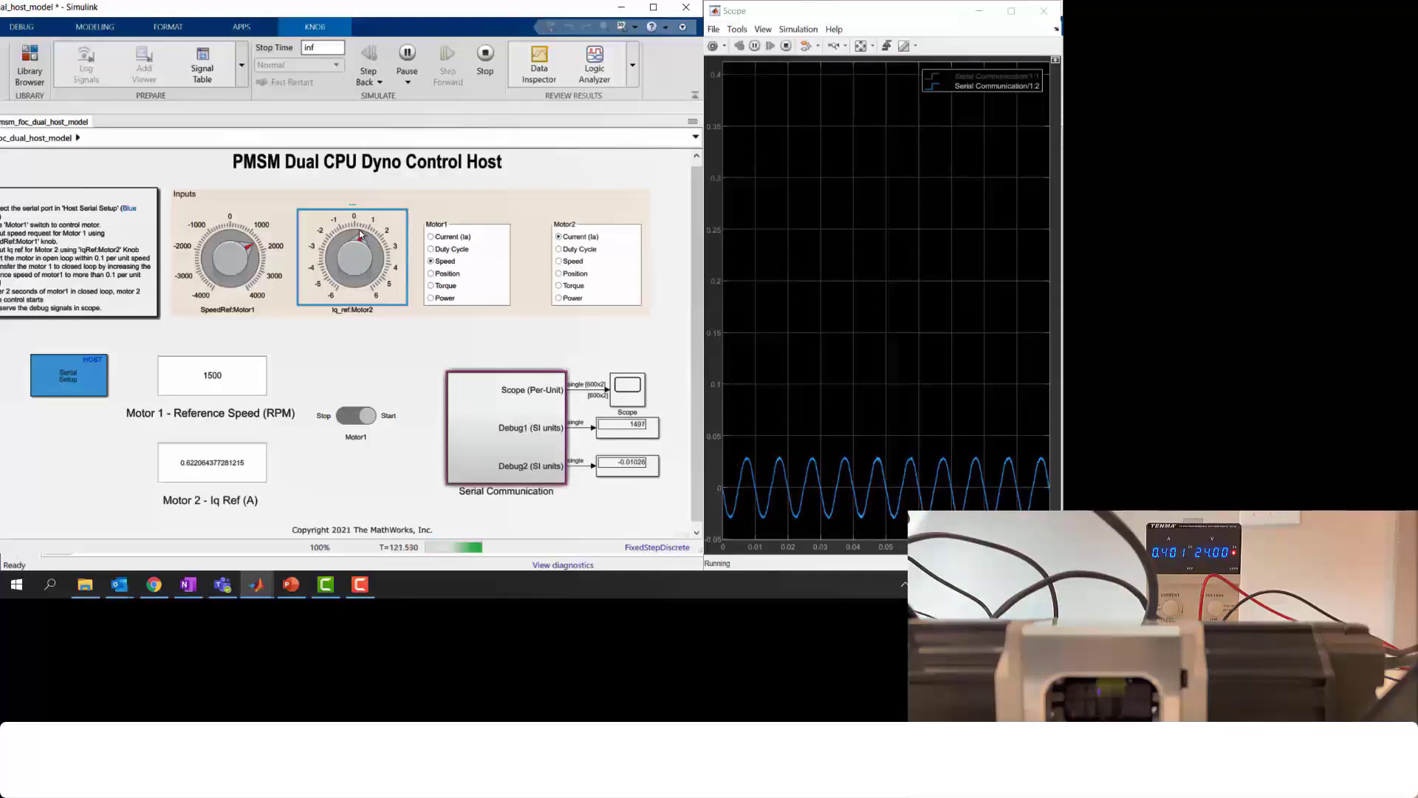
pyautogui.click(359, 234)
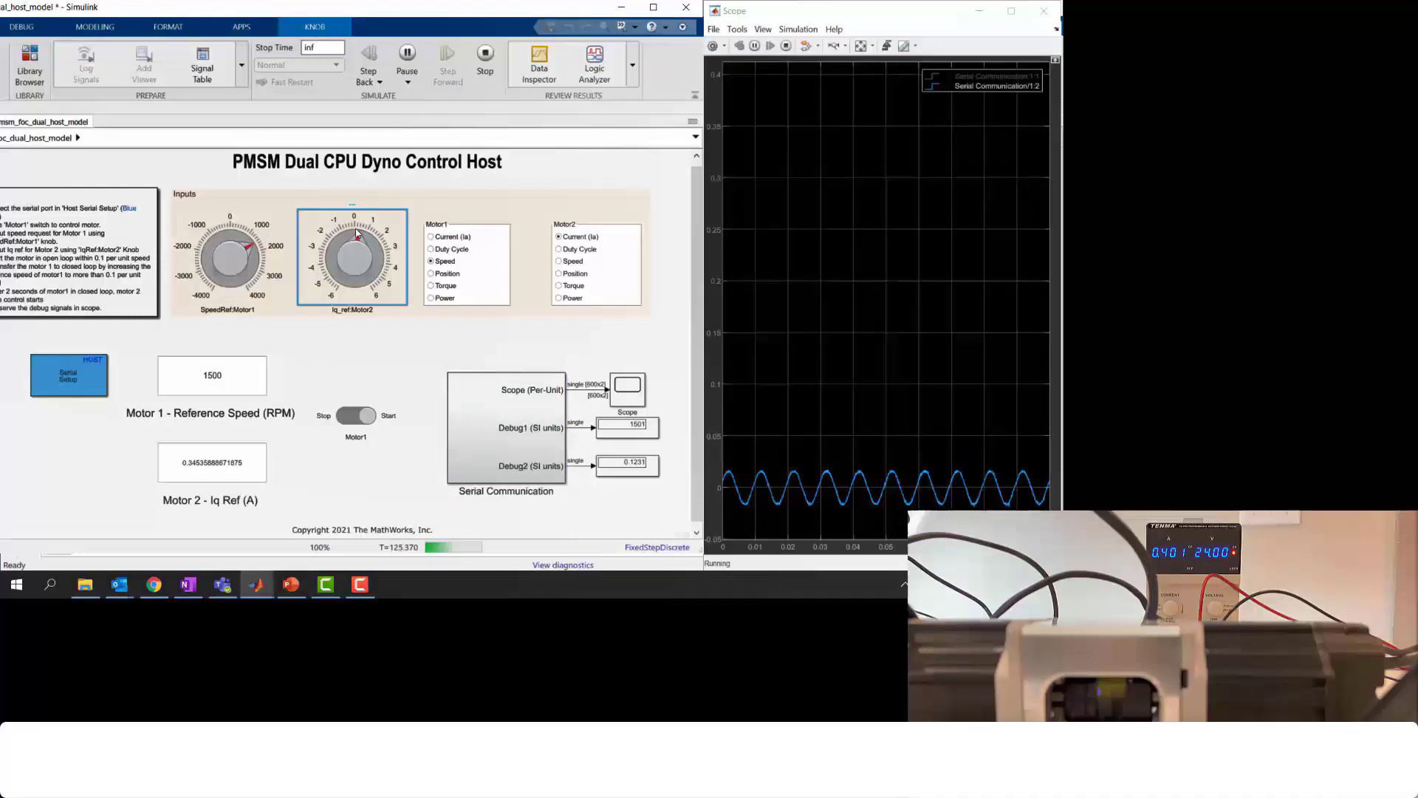
pyautogui.click(356, 234)
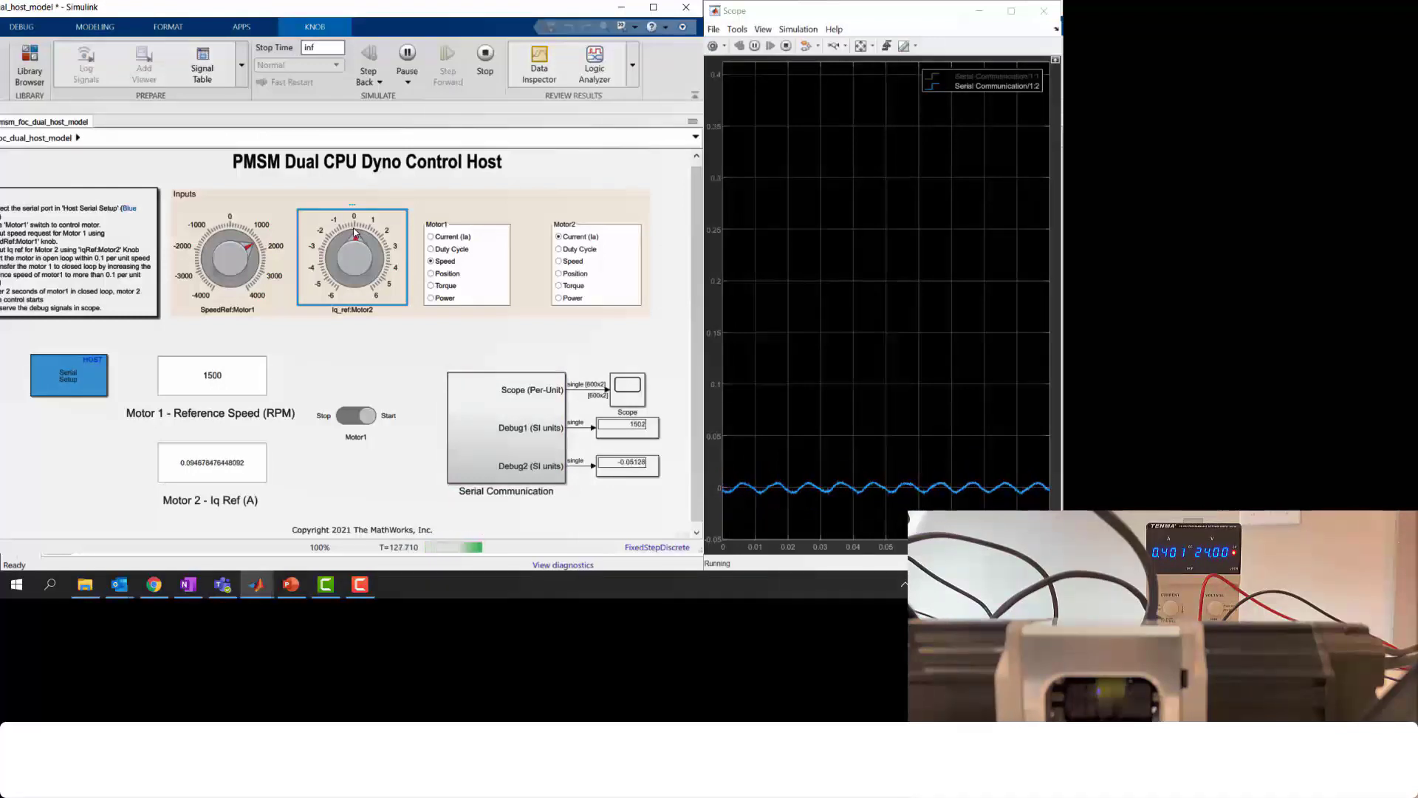
pyautogui.click(354, 233)
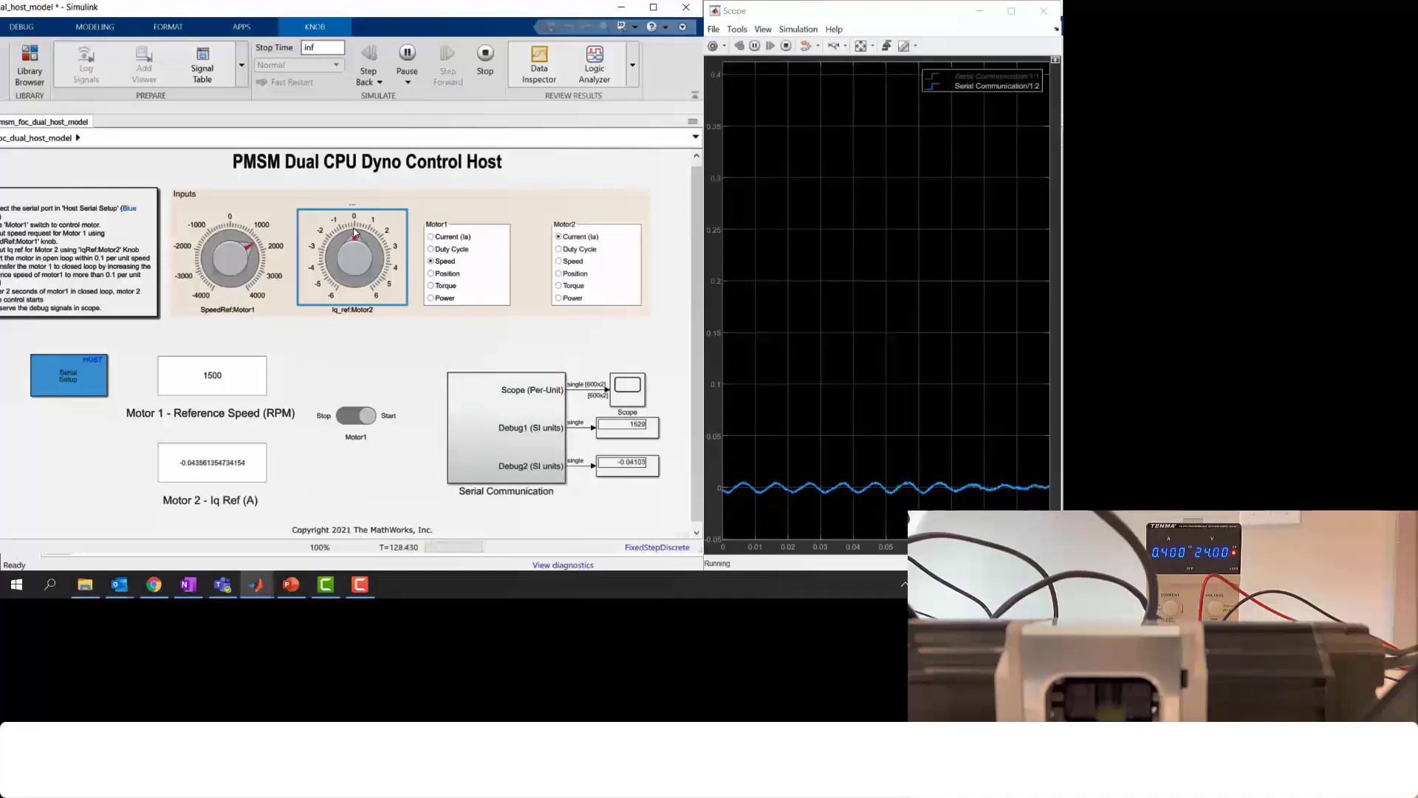
# - Drop Motor 1's reference speed from 1500 to 1000 RPM, then switch Motor 1 to Stop
pyautogui.doubleClick(226, 371)
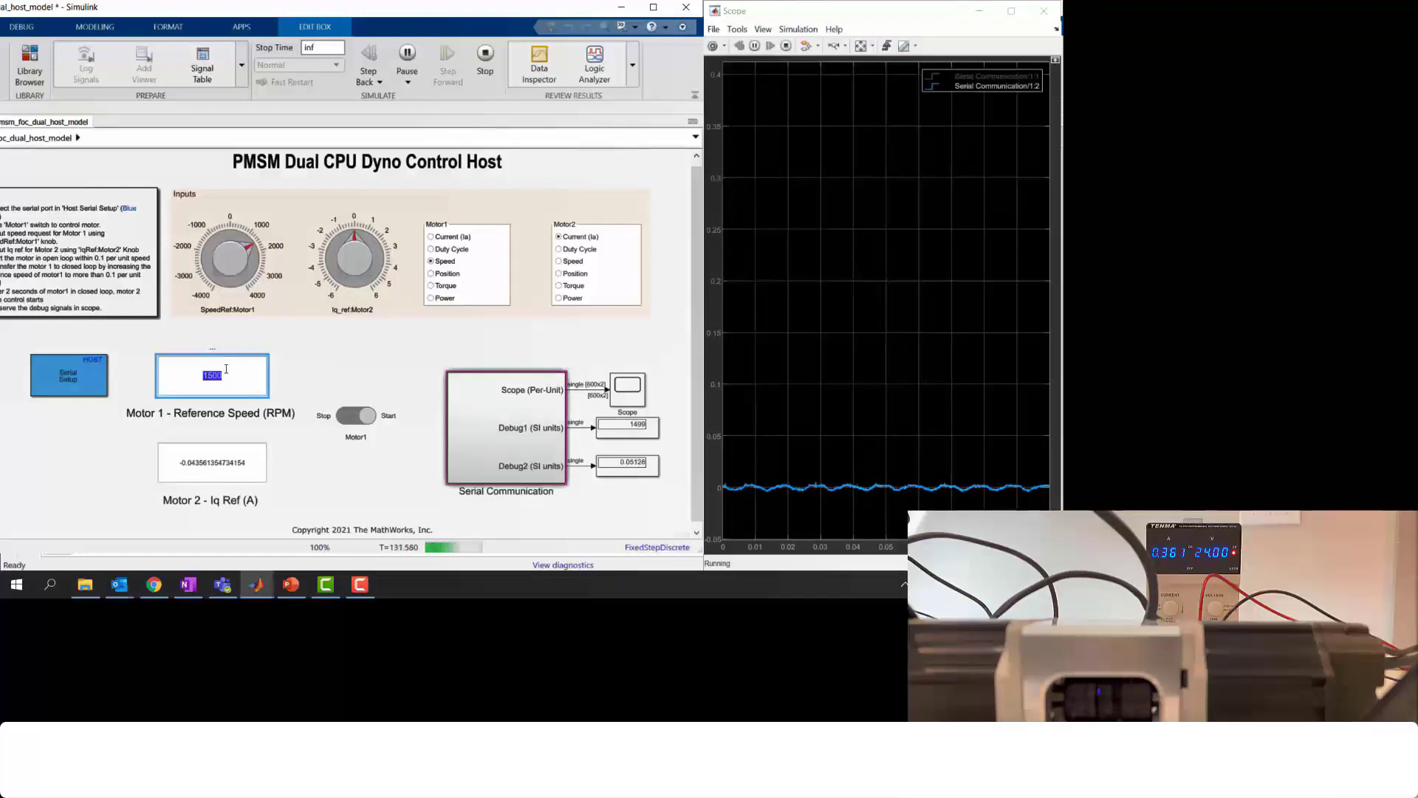
pyautogui.write('1000')
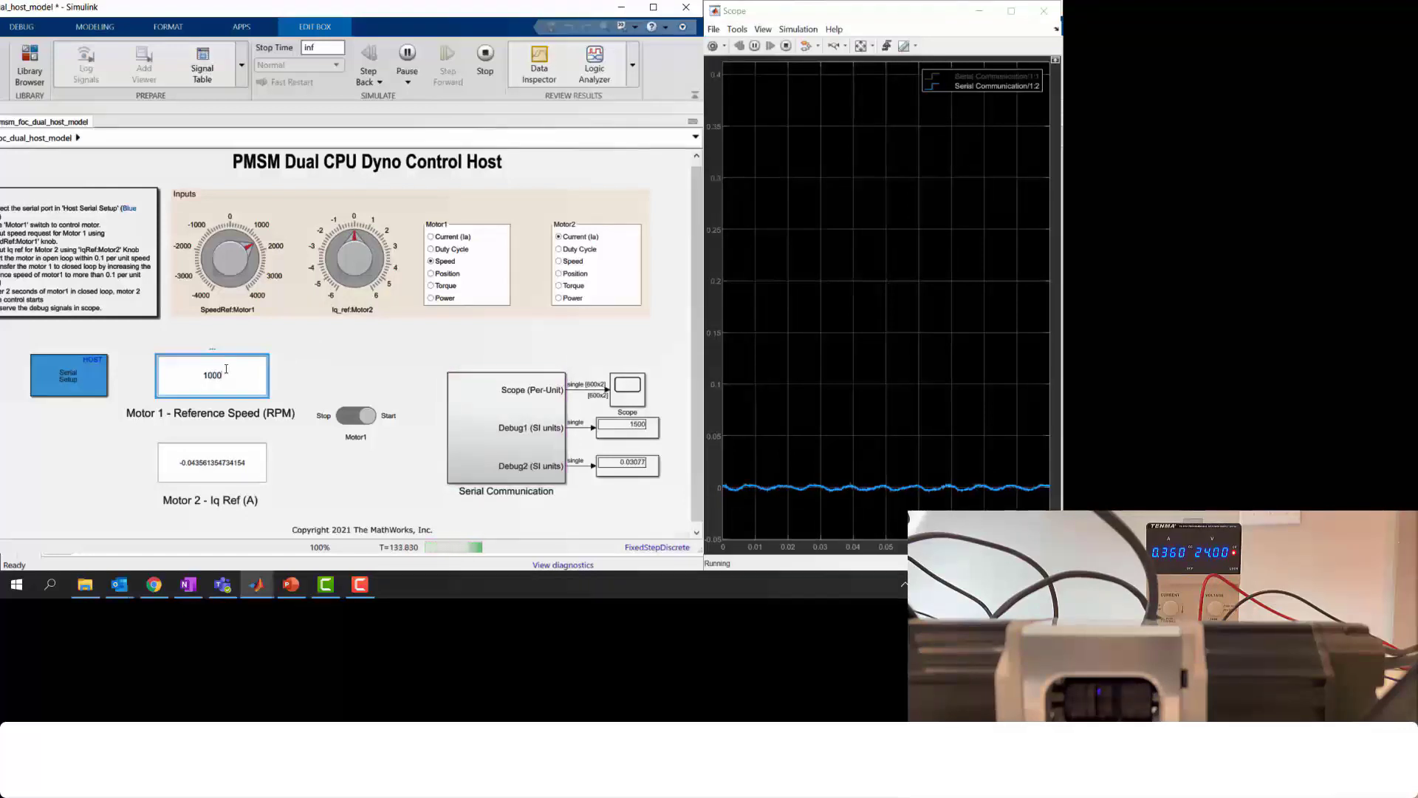
pyautogui.press('Return')
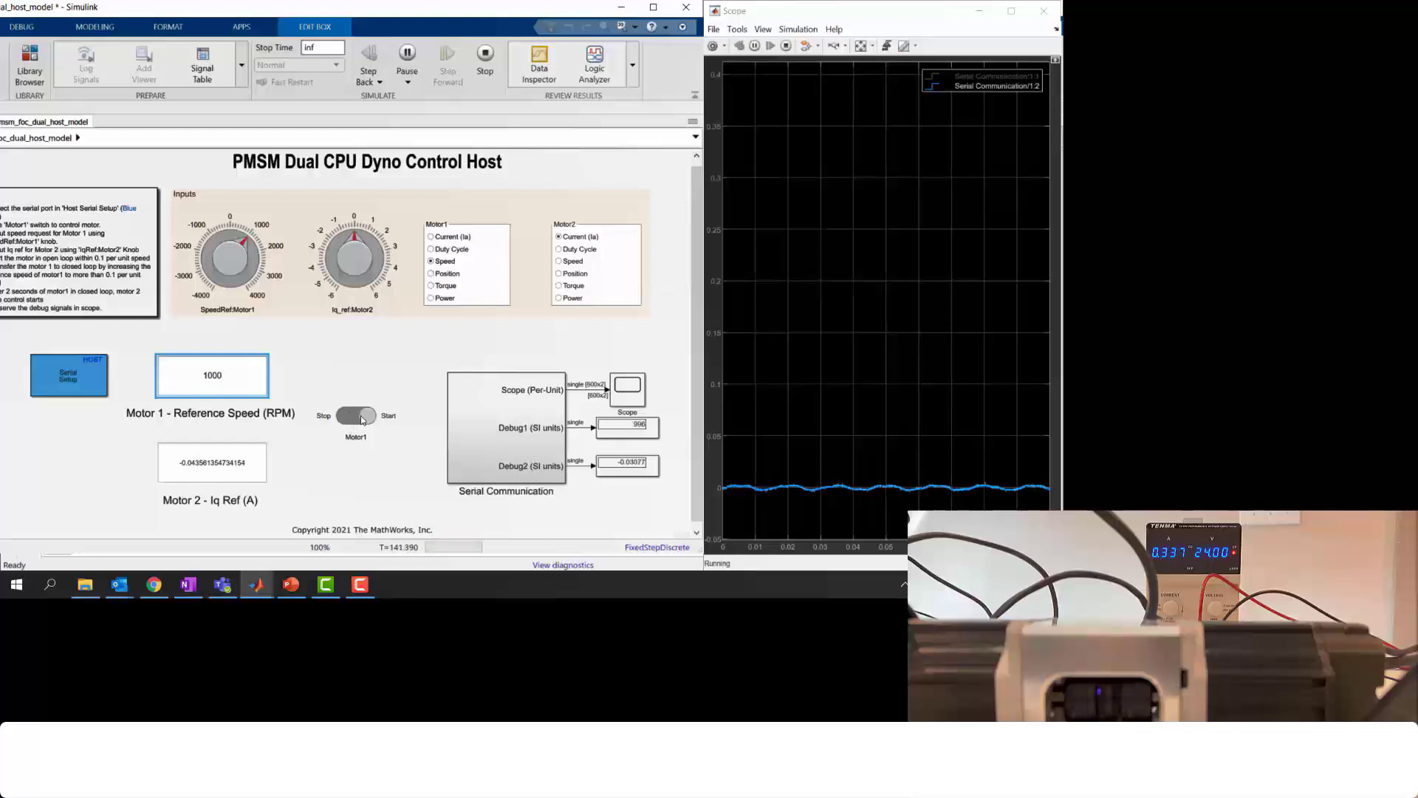
pyautogui.click(362, 420)
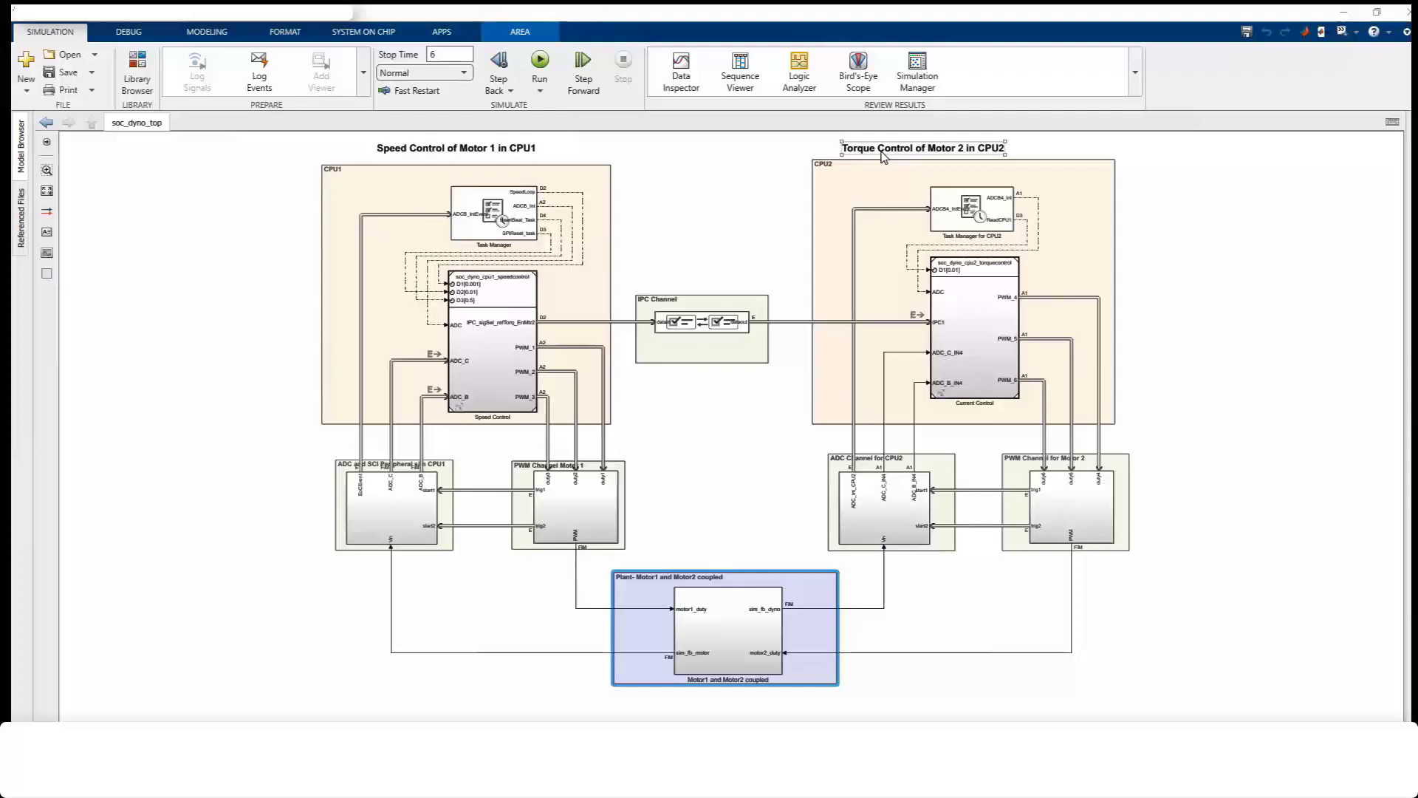
pyautogui.click(741, 143)
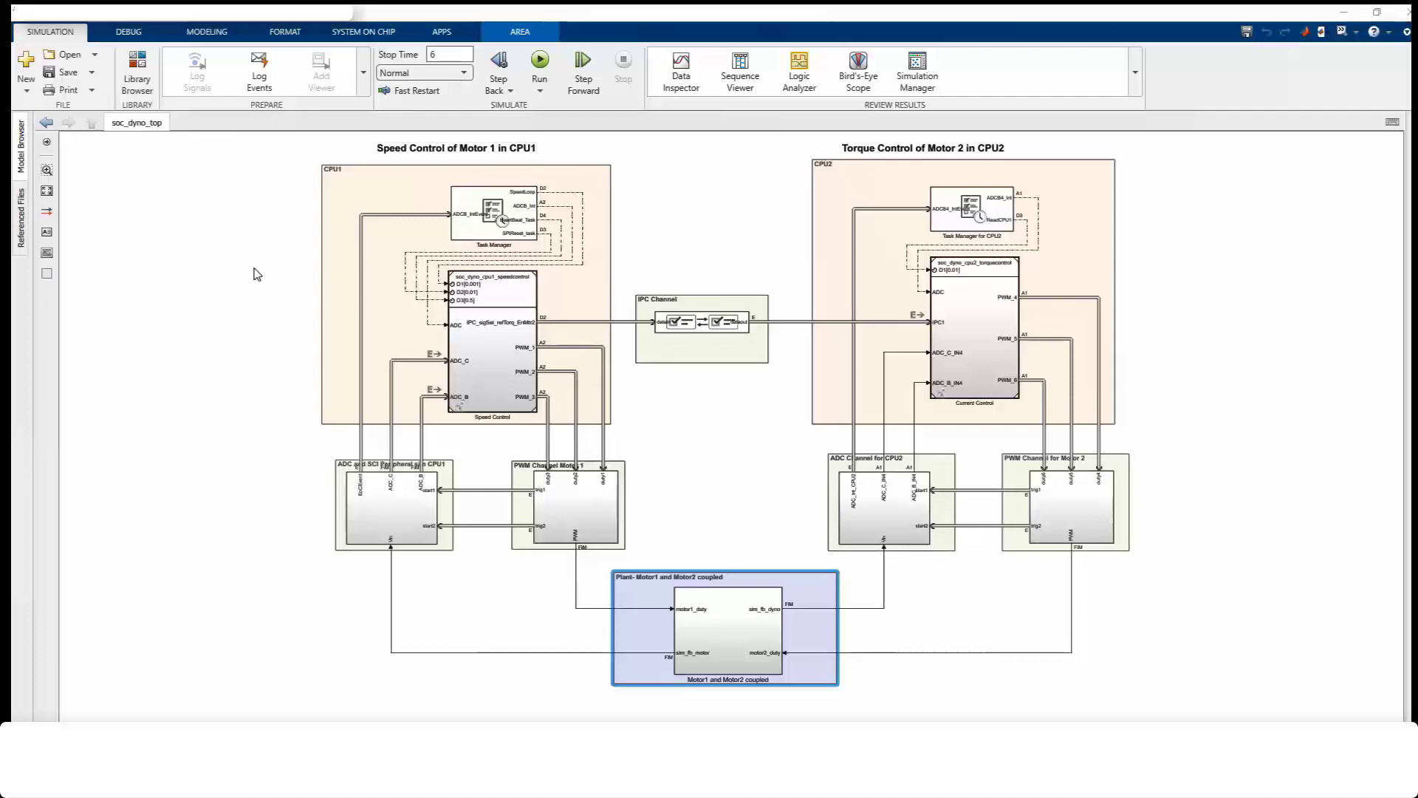
pyautogui.click(883, 151)
pyautogui.click(501, 380)
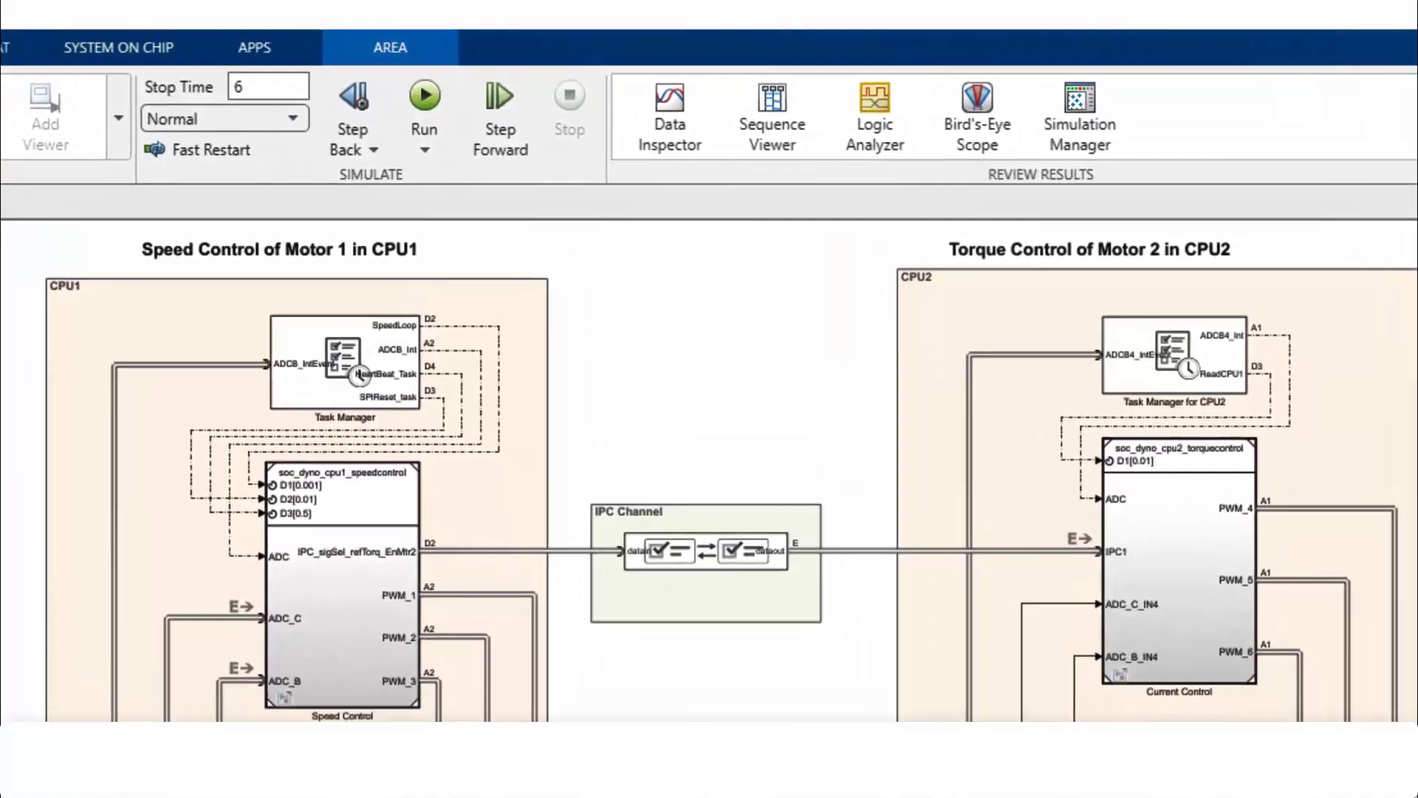
pyautogui.click(712, 797)
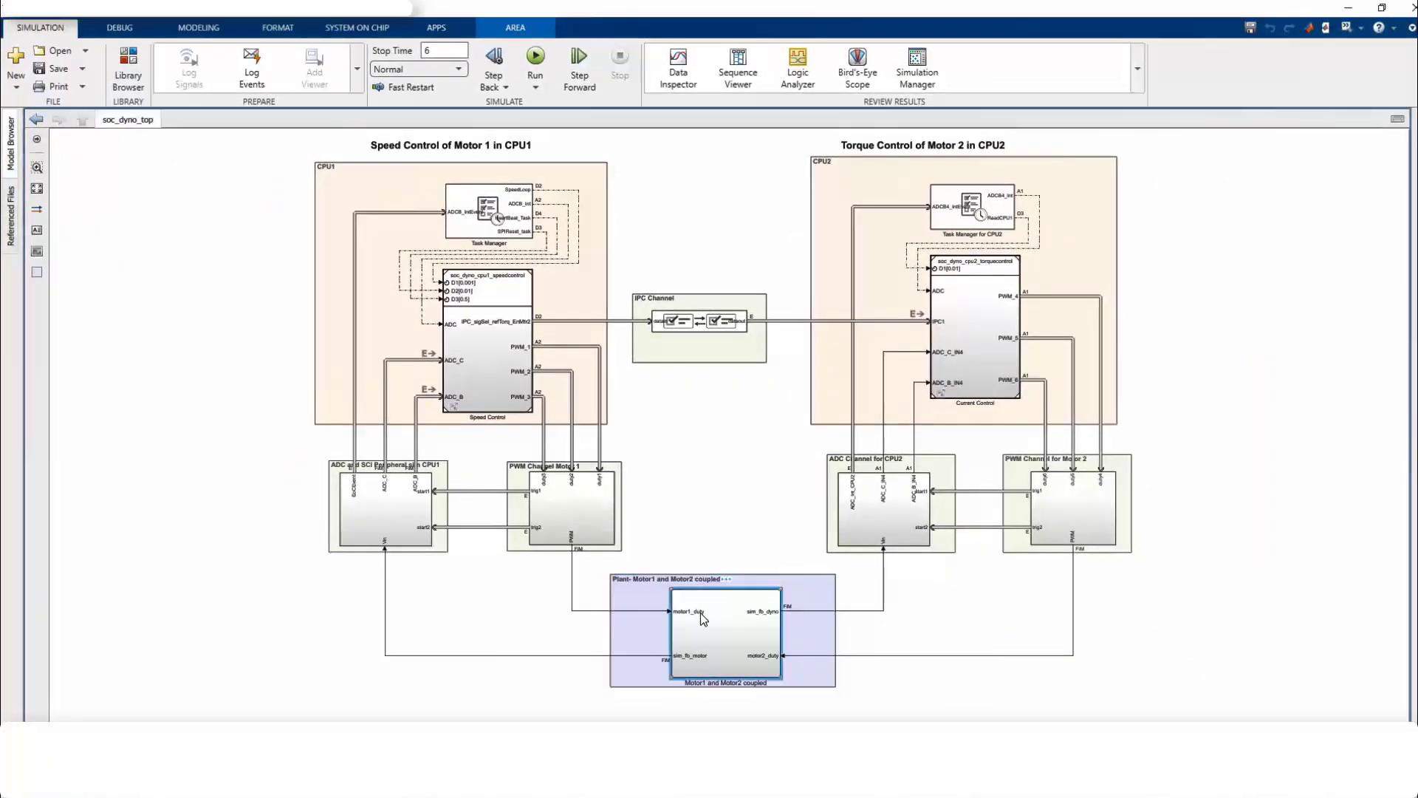
# - Inspect the coupled Motor1/Motor2 plant: shaft note, both Surface Mount PMSM blocks, -1 gain and [MtrTrq] Goto
pyautogui.doubleClick(703, 619)
pyautogui.click(782, 348)
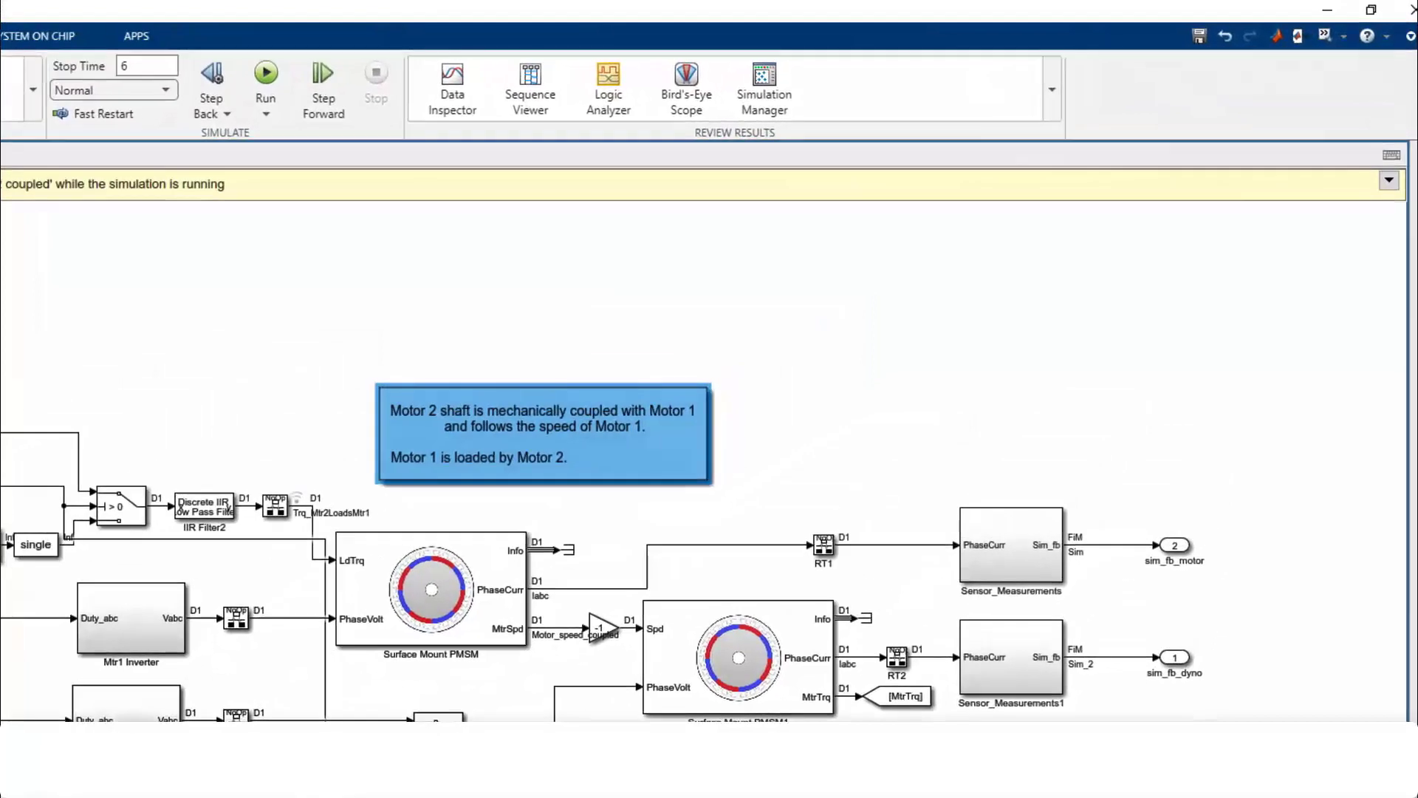
pyautogui.click(403, 576)
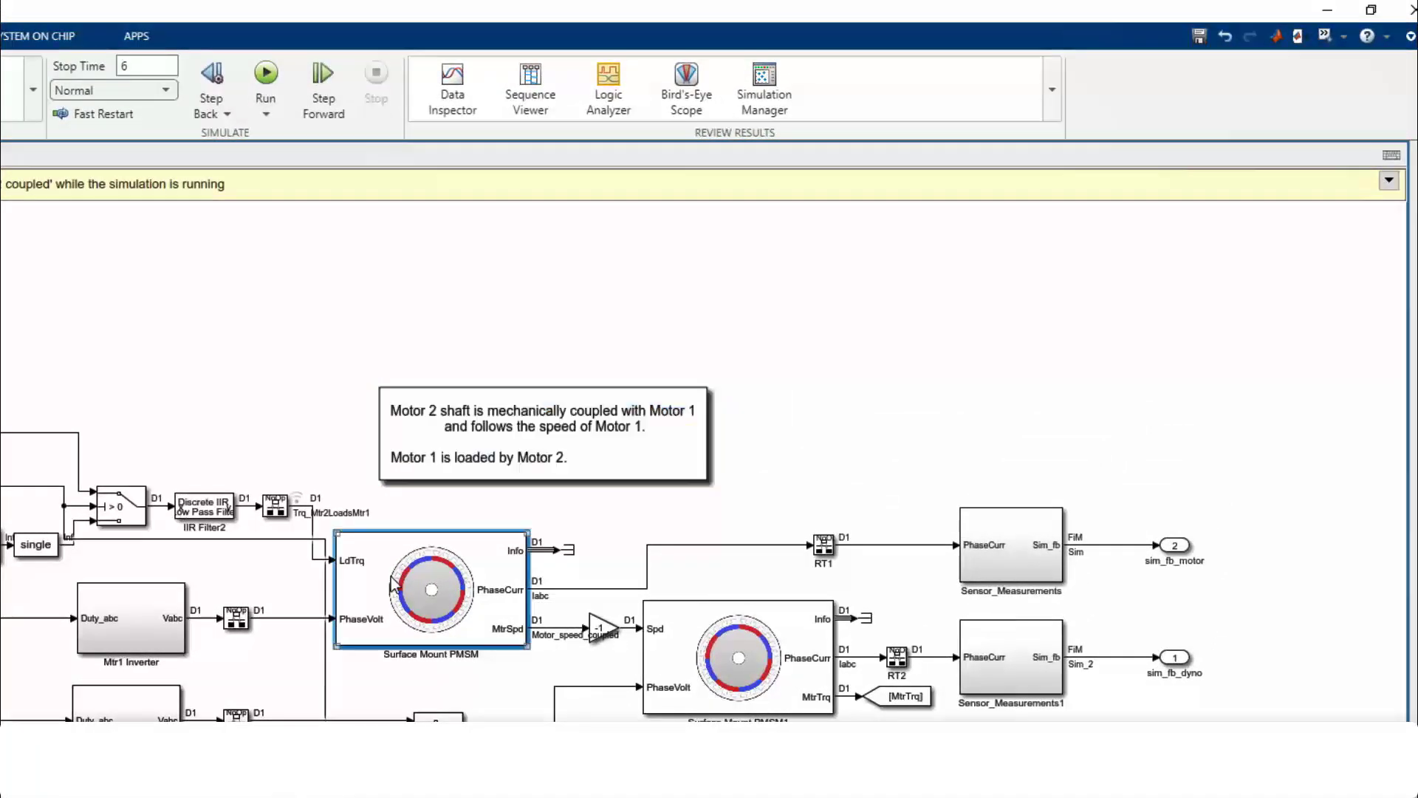
pyautogui.click(721, 643)
pyautogui.click(599, 627)
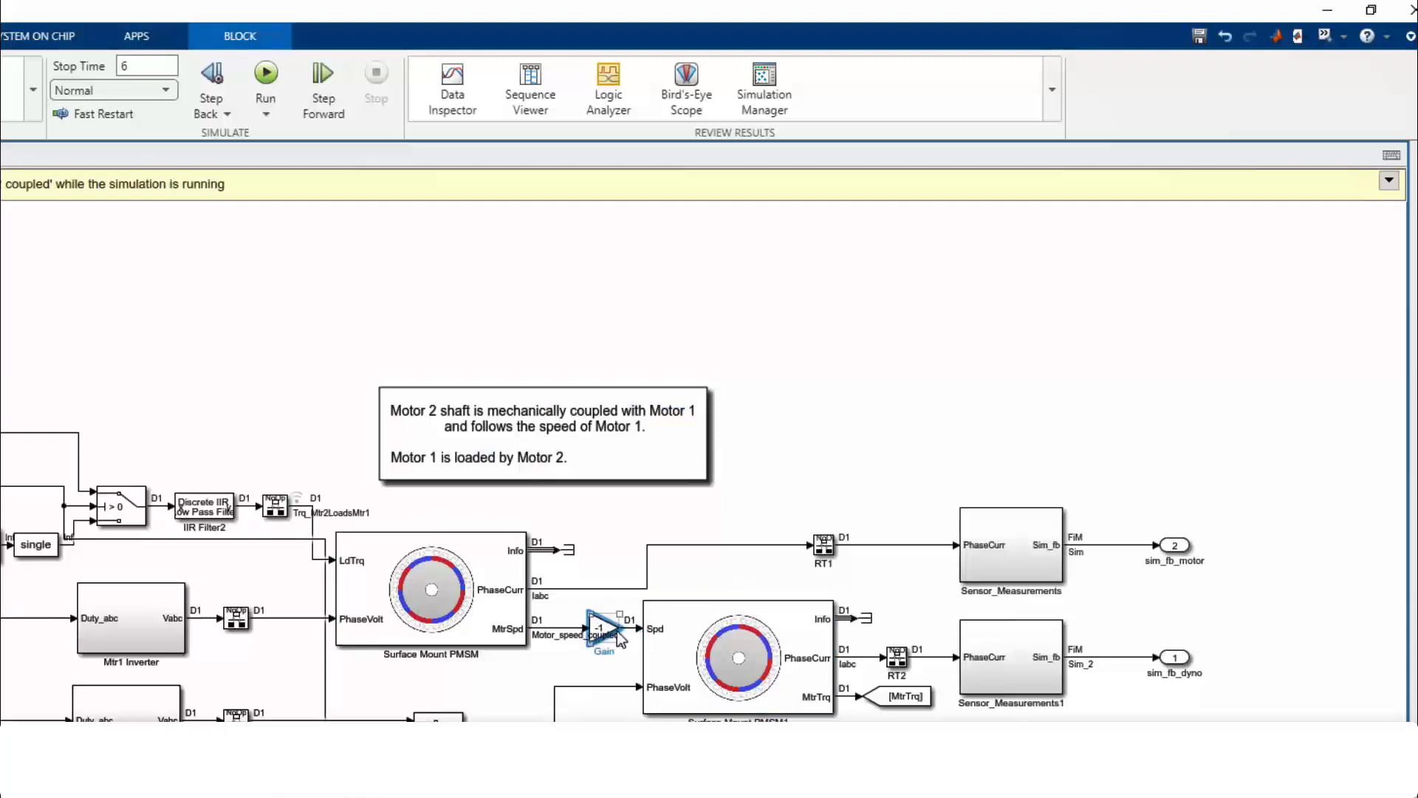
pyautogui.click(687, 650)
pyautogui.click(900, 696)
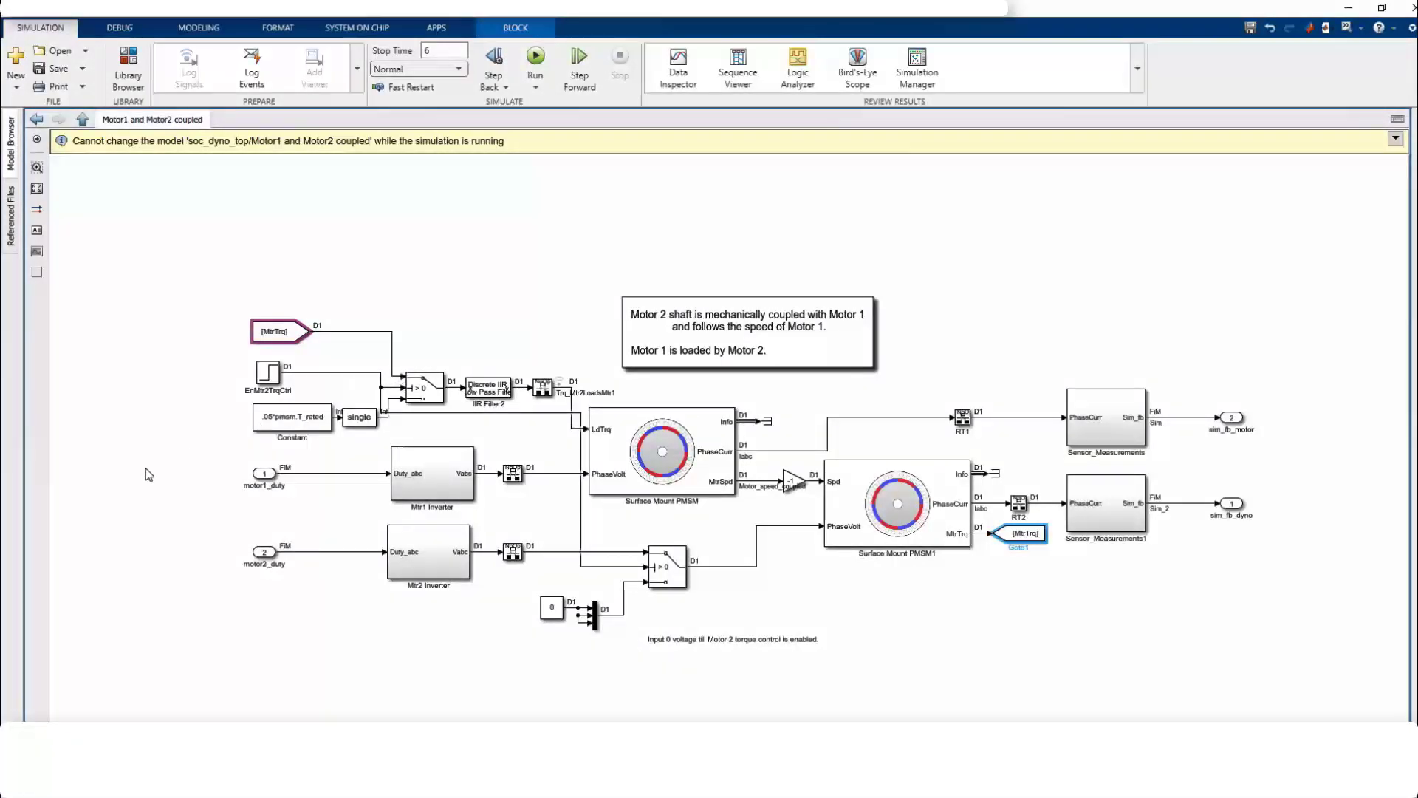
# - Highlight the motor1_duty/motor2_duty inputs, Sensor_Measurements block and sim_fb_motor outport
pyautogui.moveTo(173, 464); pyautogui.dragTo(309, 575)
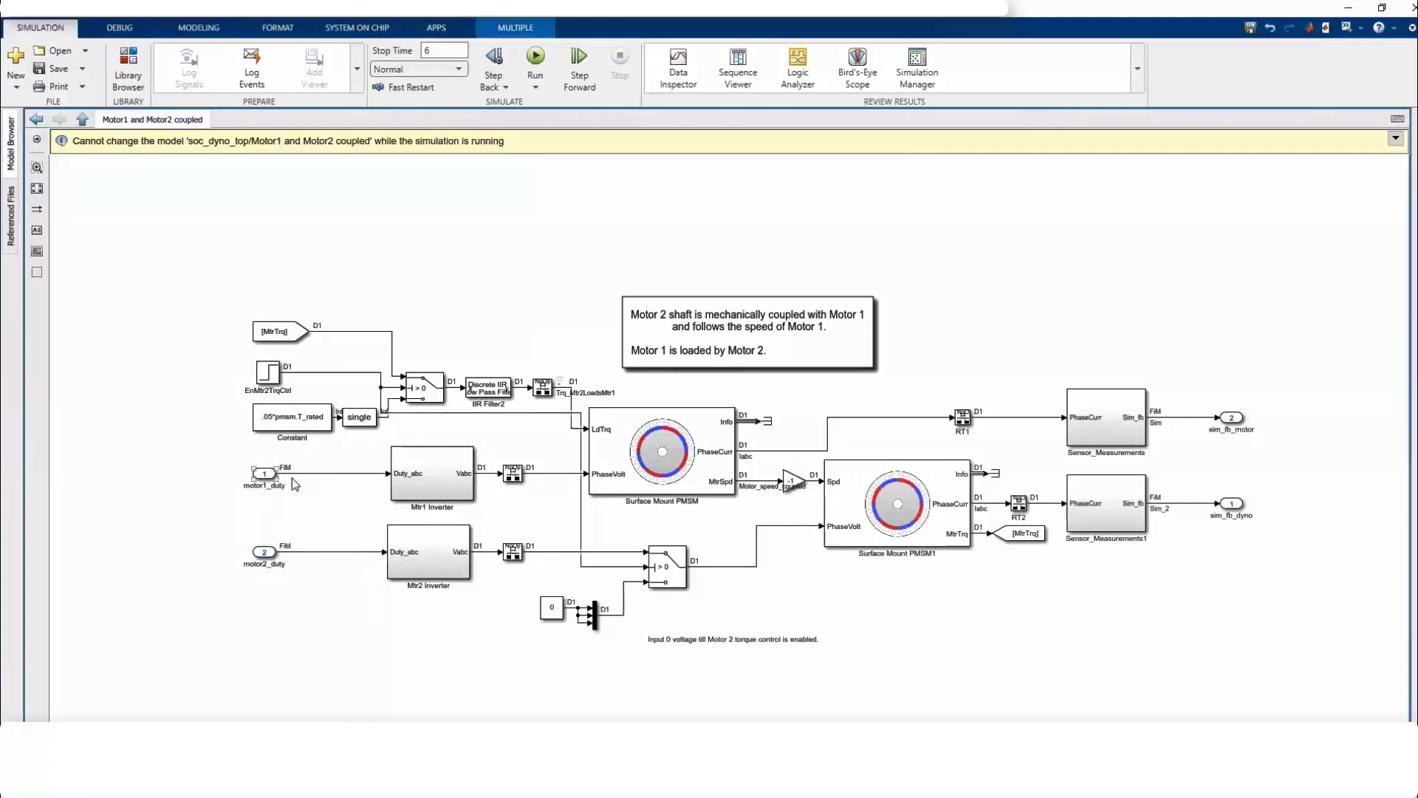
pyautogui.click(1141, 392)
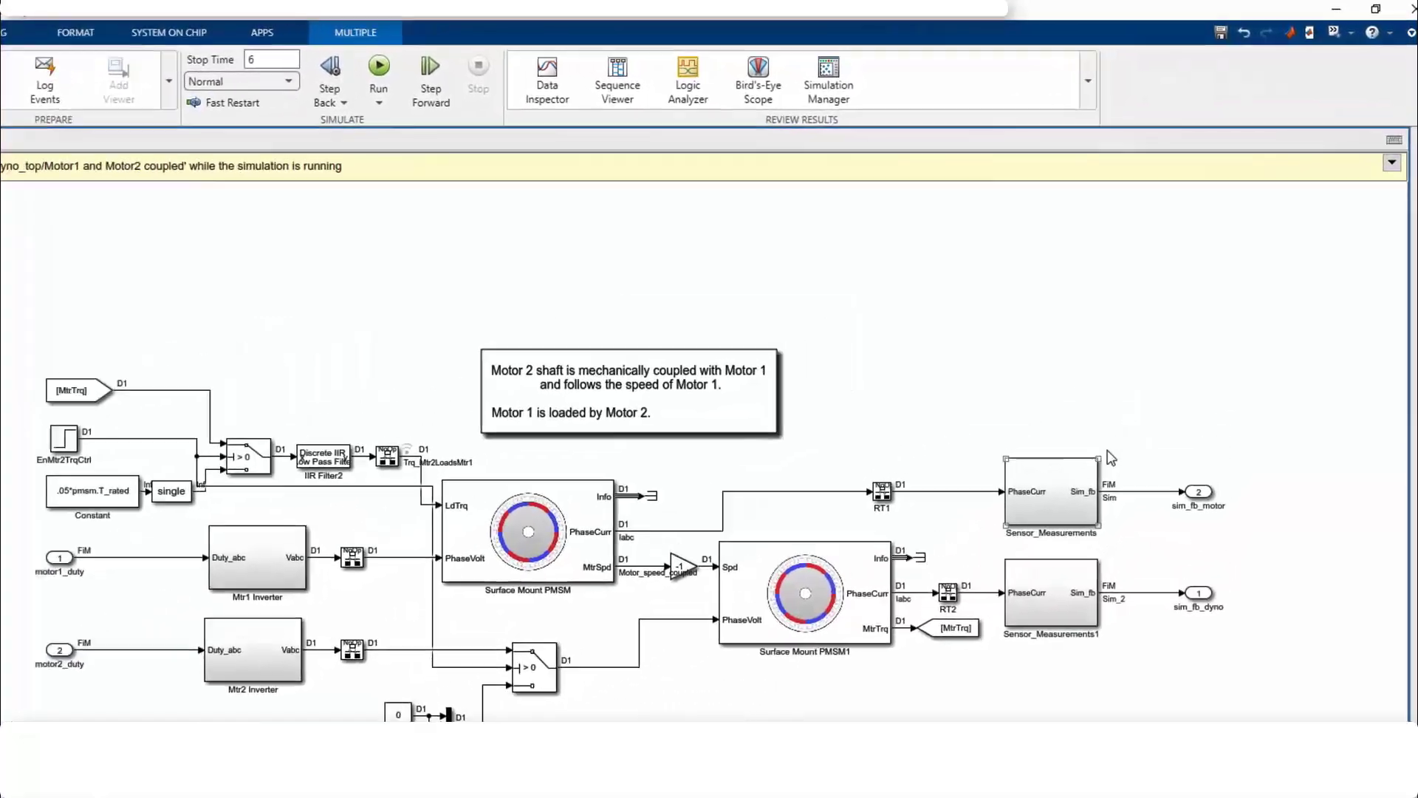
pyautogui.moveTo(1158, 442); pyautogui.dragTo(1204, 524)
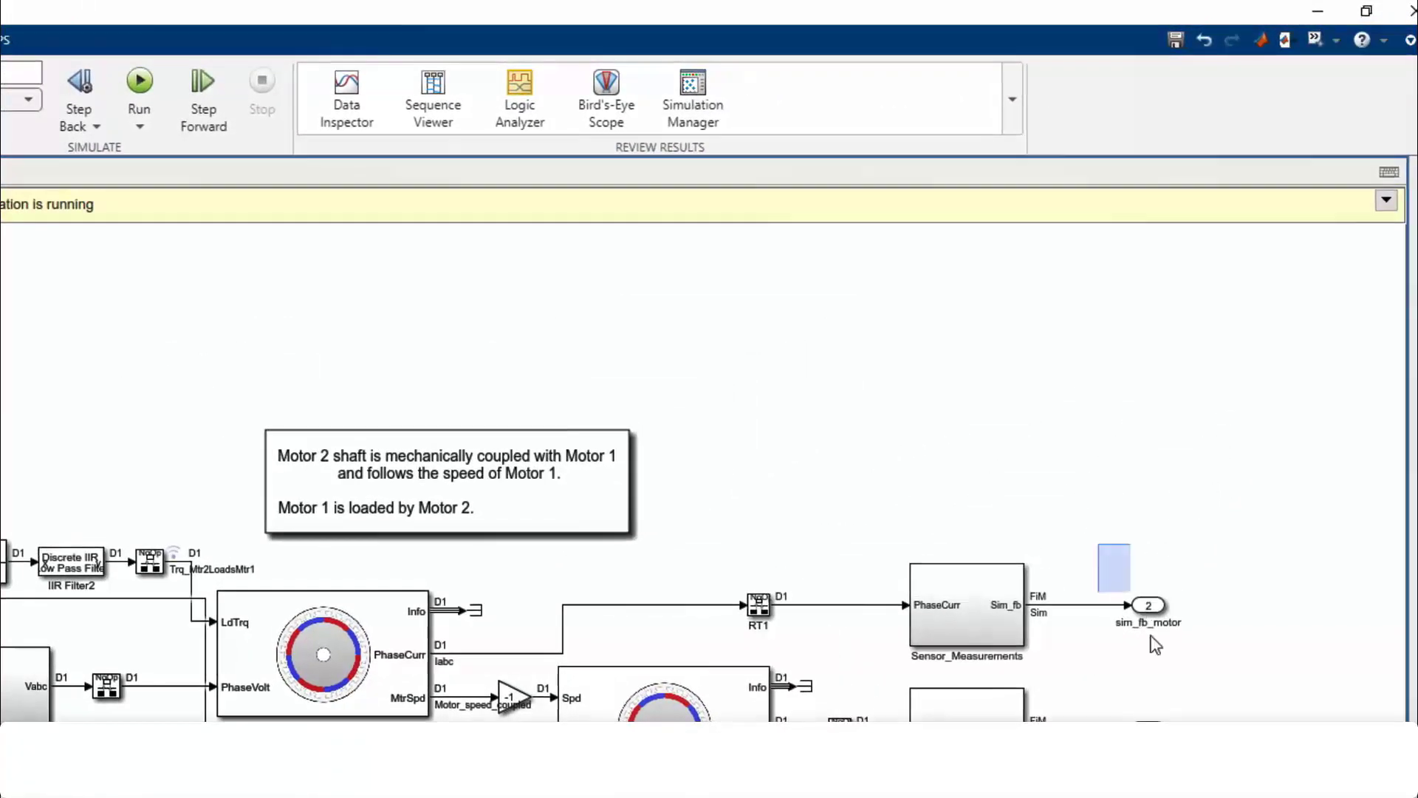
pyautogui.moveTo(1155, 645); pyautogui.dragTo(1224, 721)
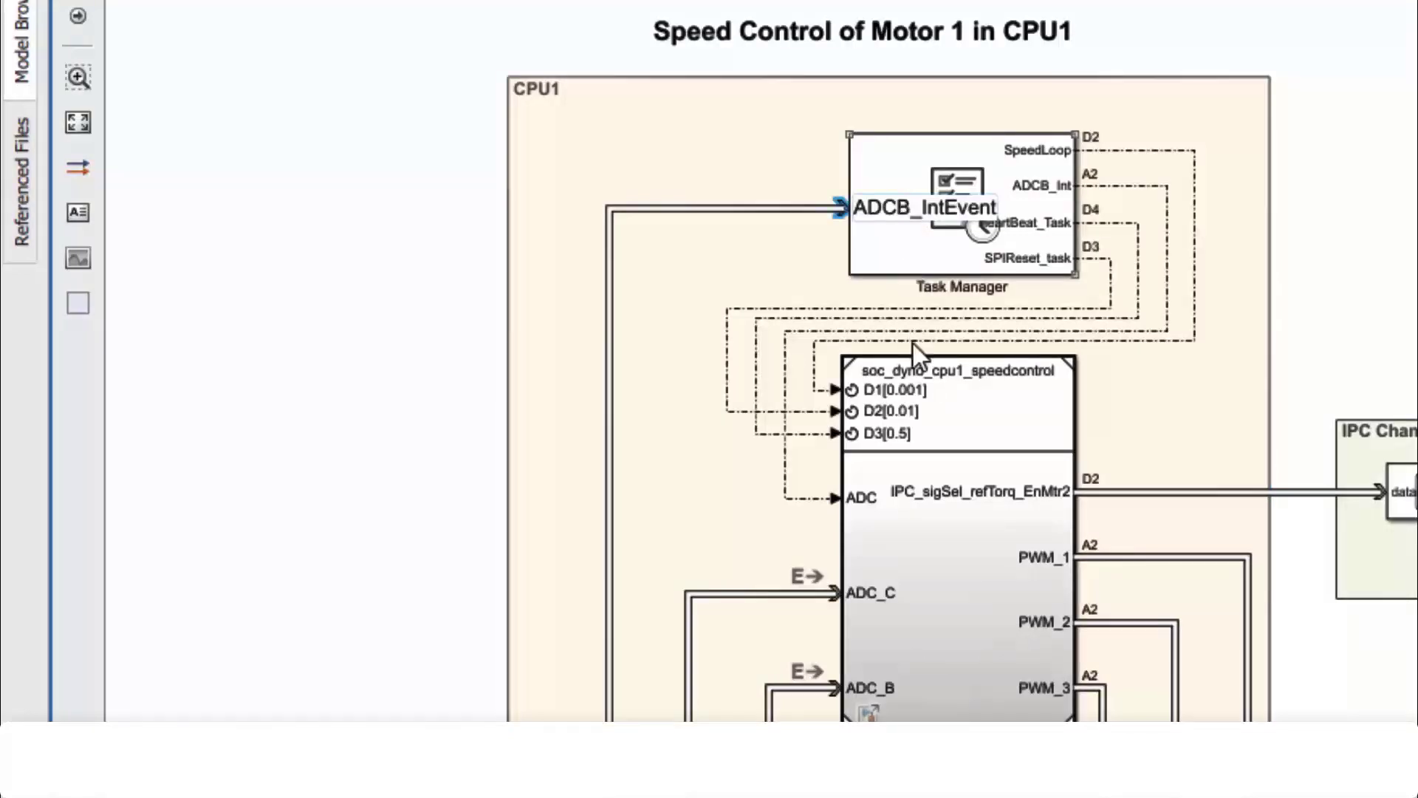
pyautogui.click(914, 379)
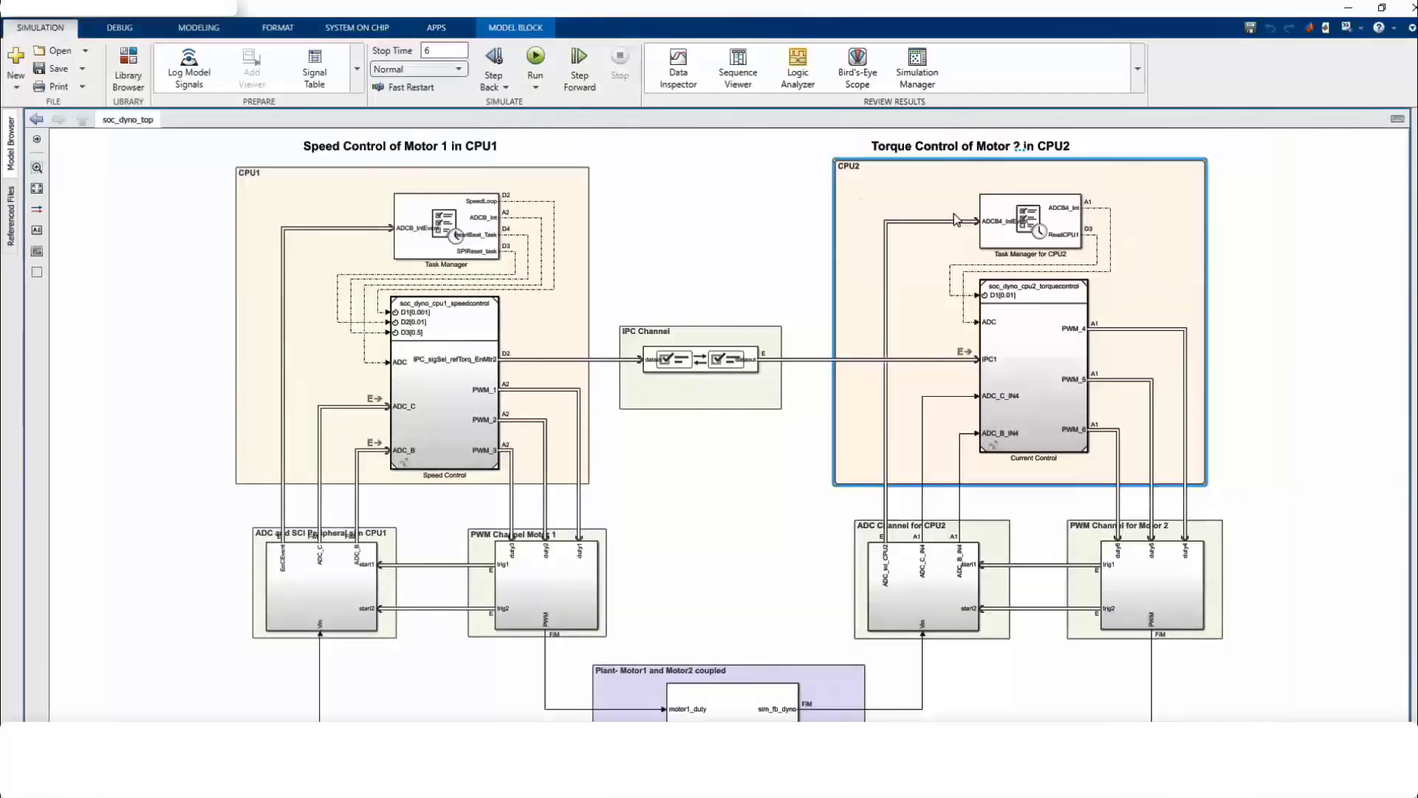
pyautogui.click(954, 215)
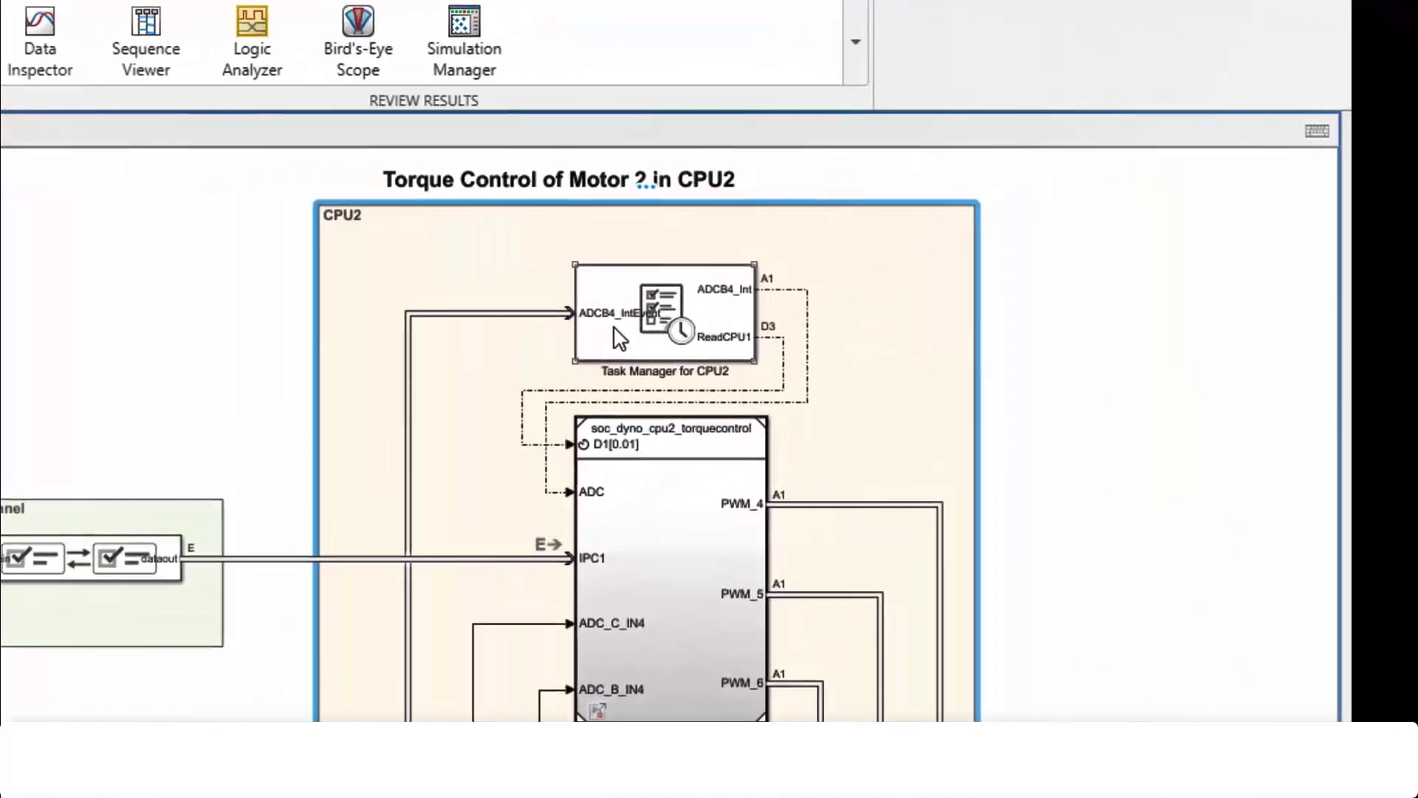
pyautogui.click(619, 338)
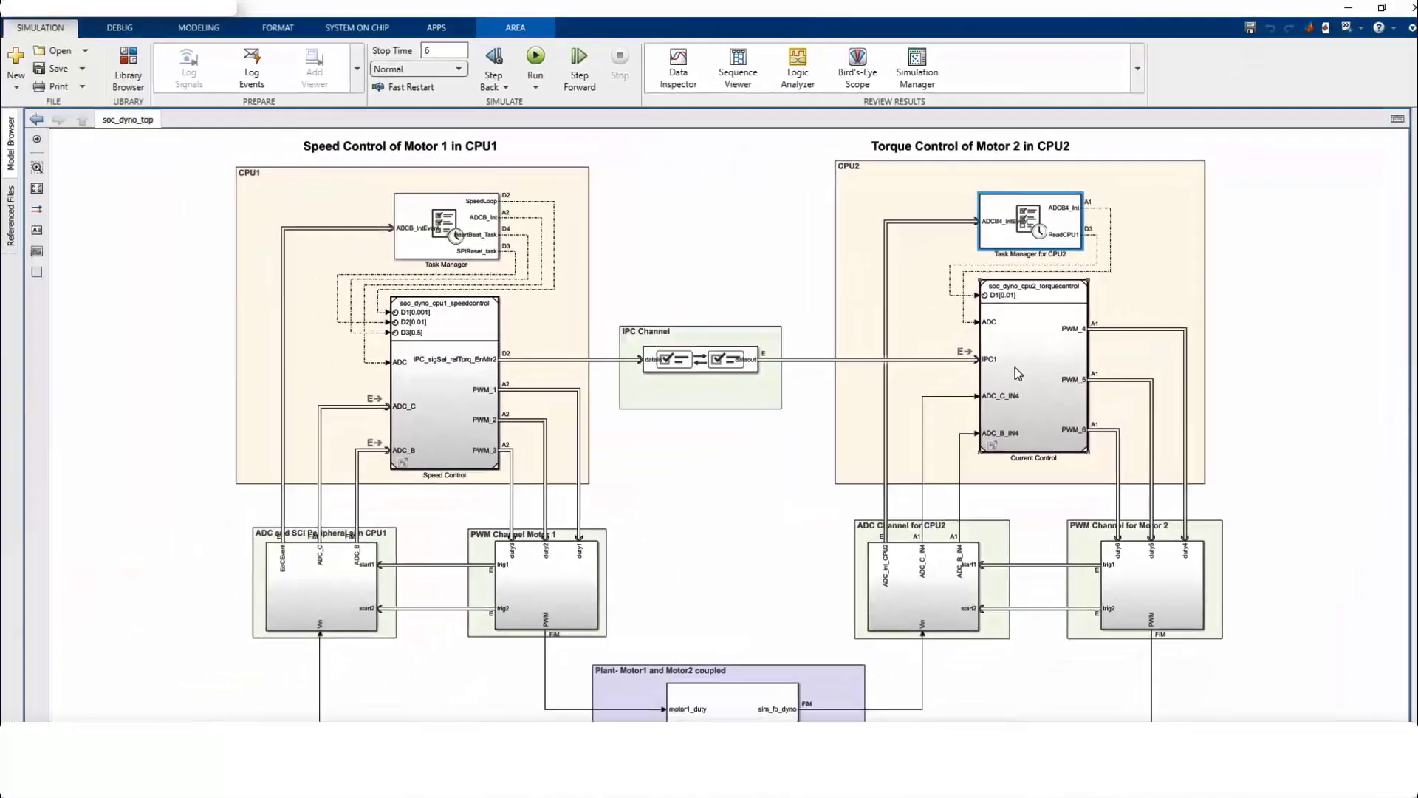
pyautogui.click(1015, 366)
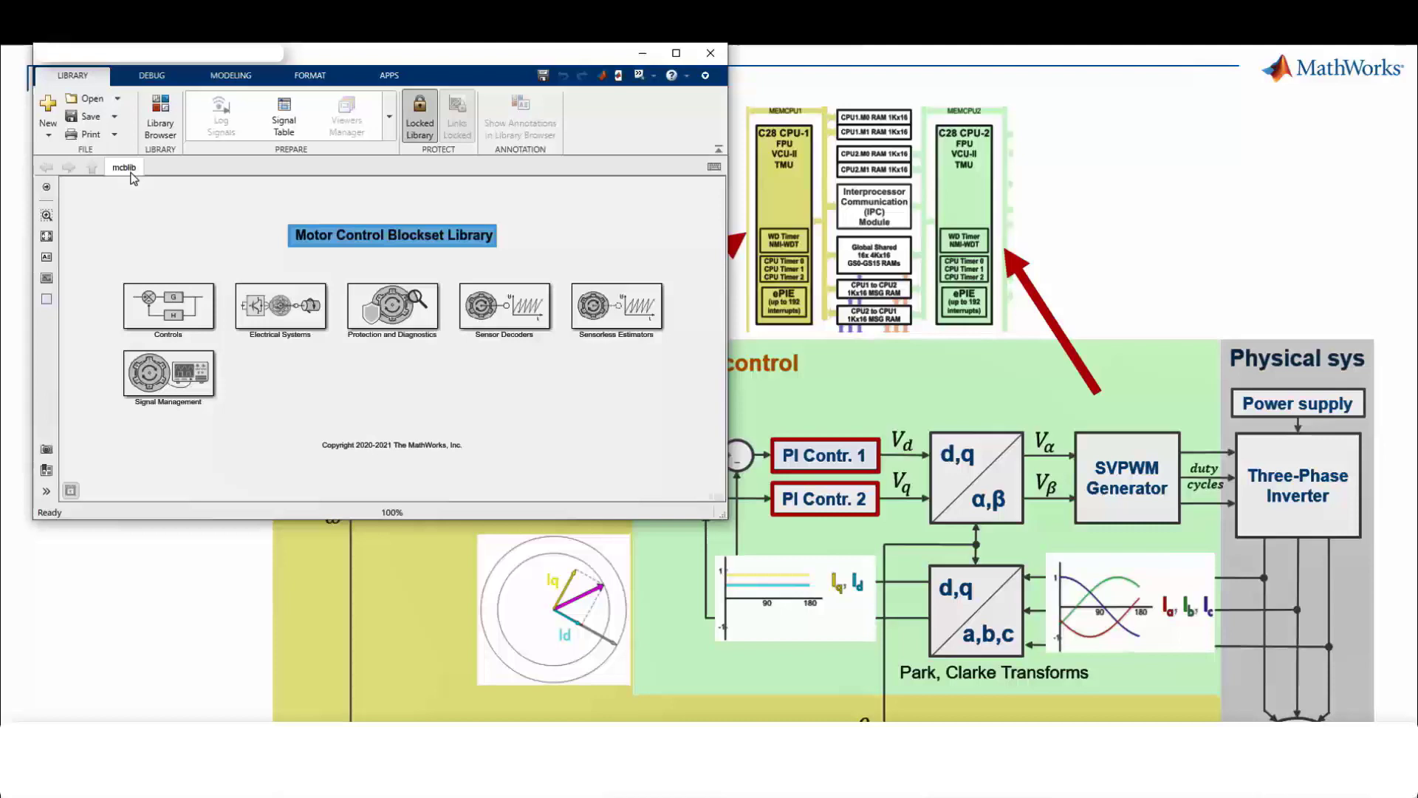
# - Advance the presentation to the next slide
pyautogui.press('Right')
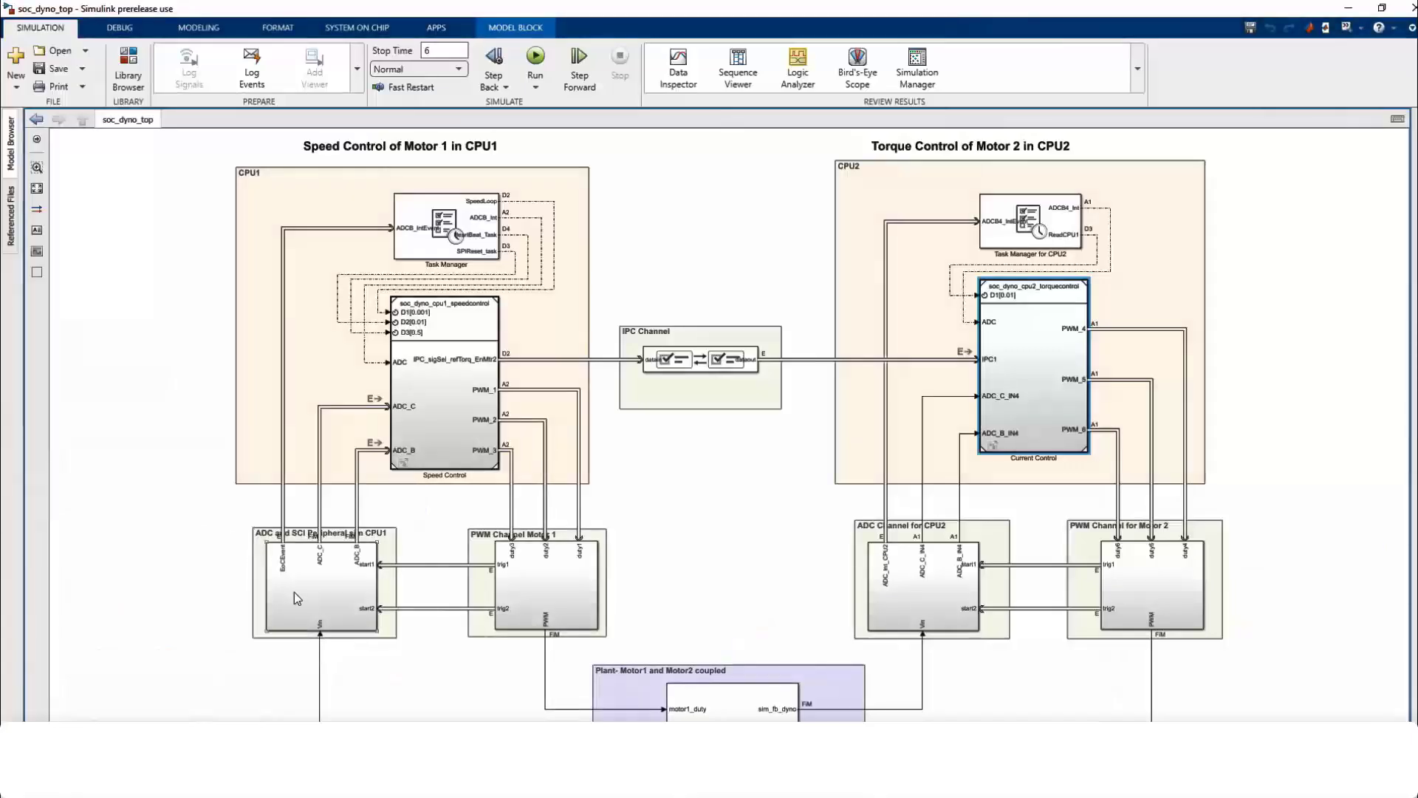
pyautogui.click(306, 595)
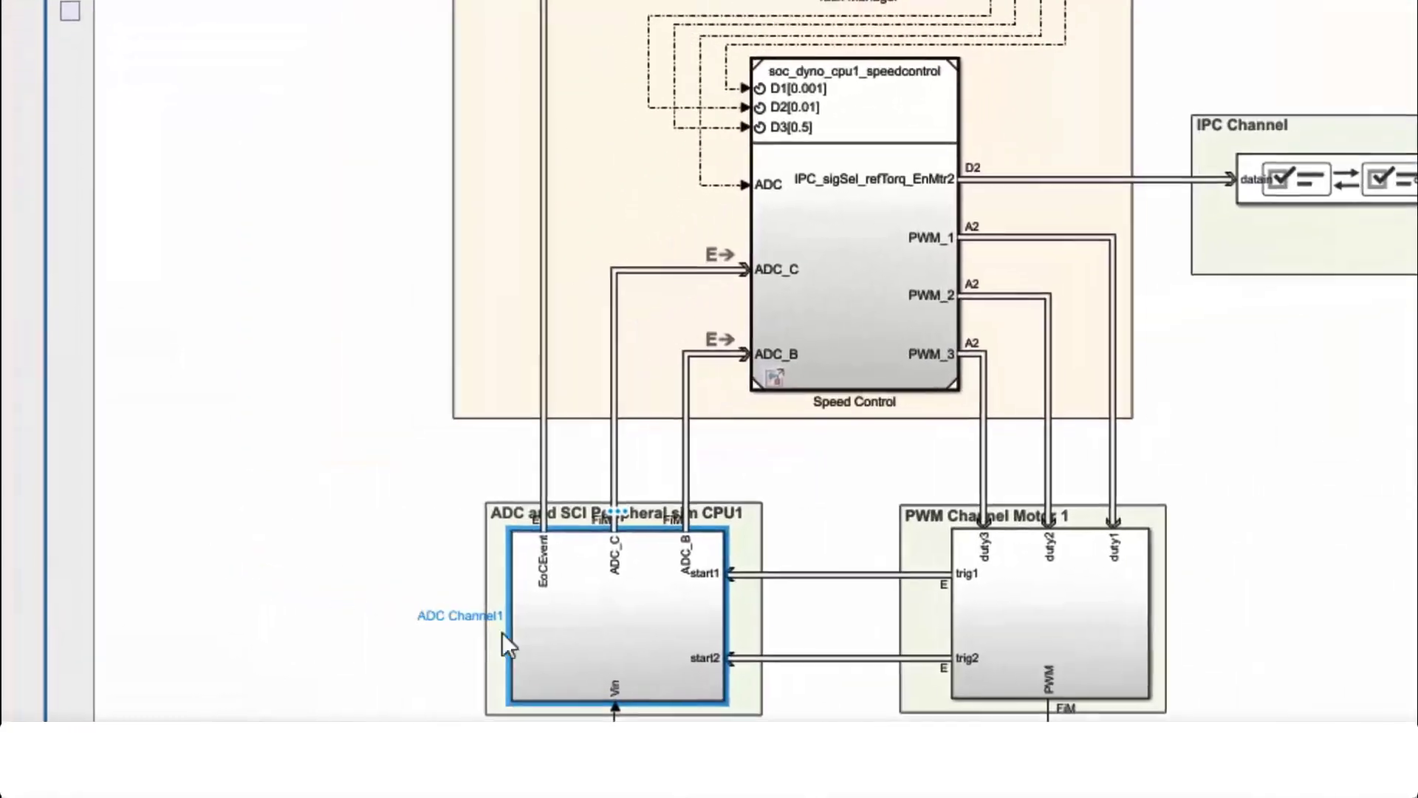
pyautogui.click(979, 609)
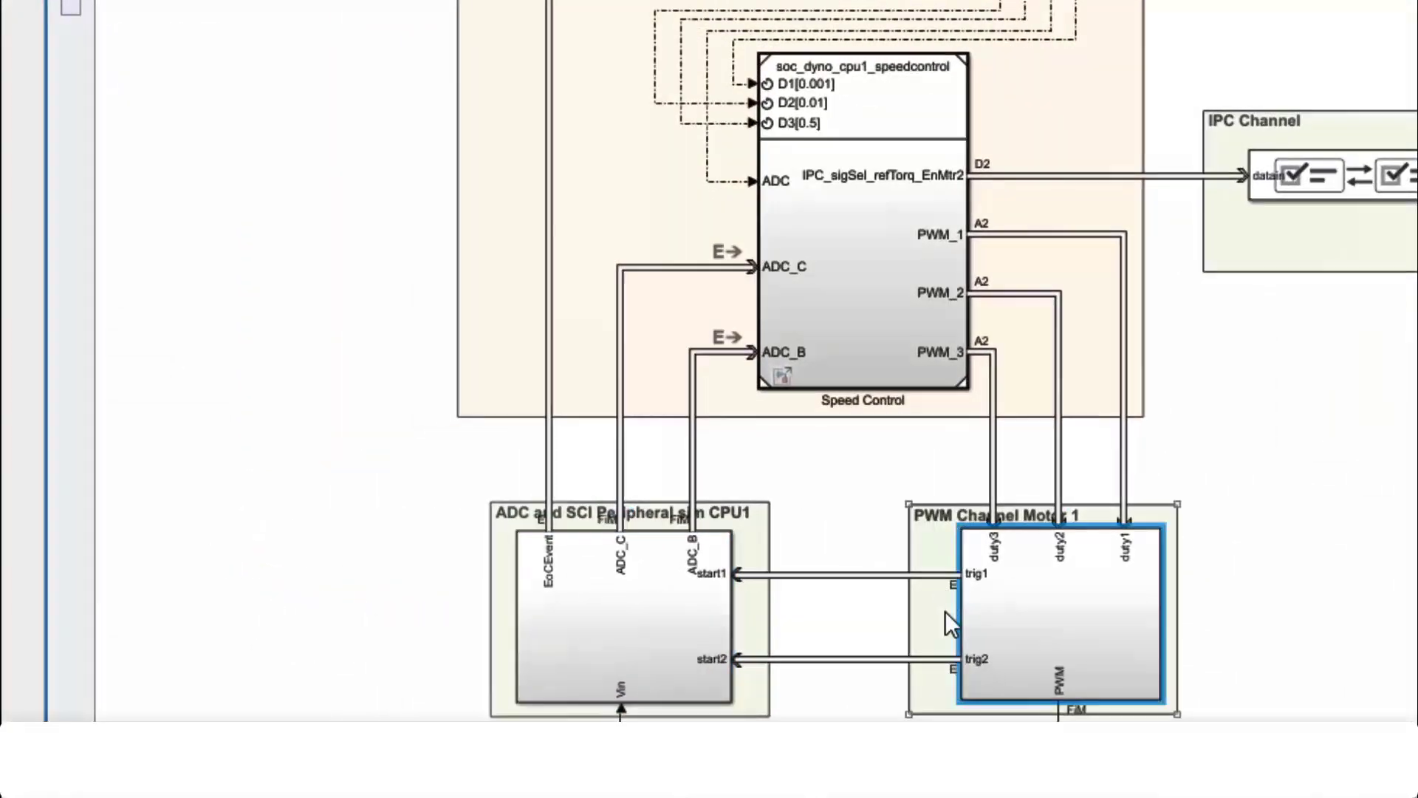
pyautogui.moveTo(816, 526); pyautogui.dragTo(850, 686)
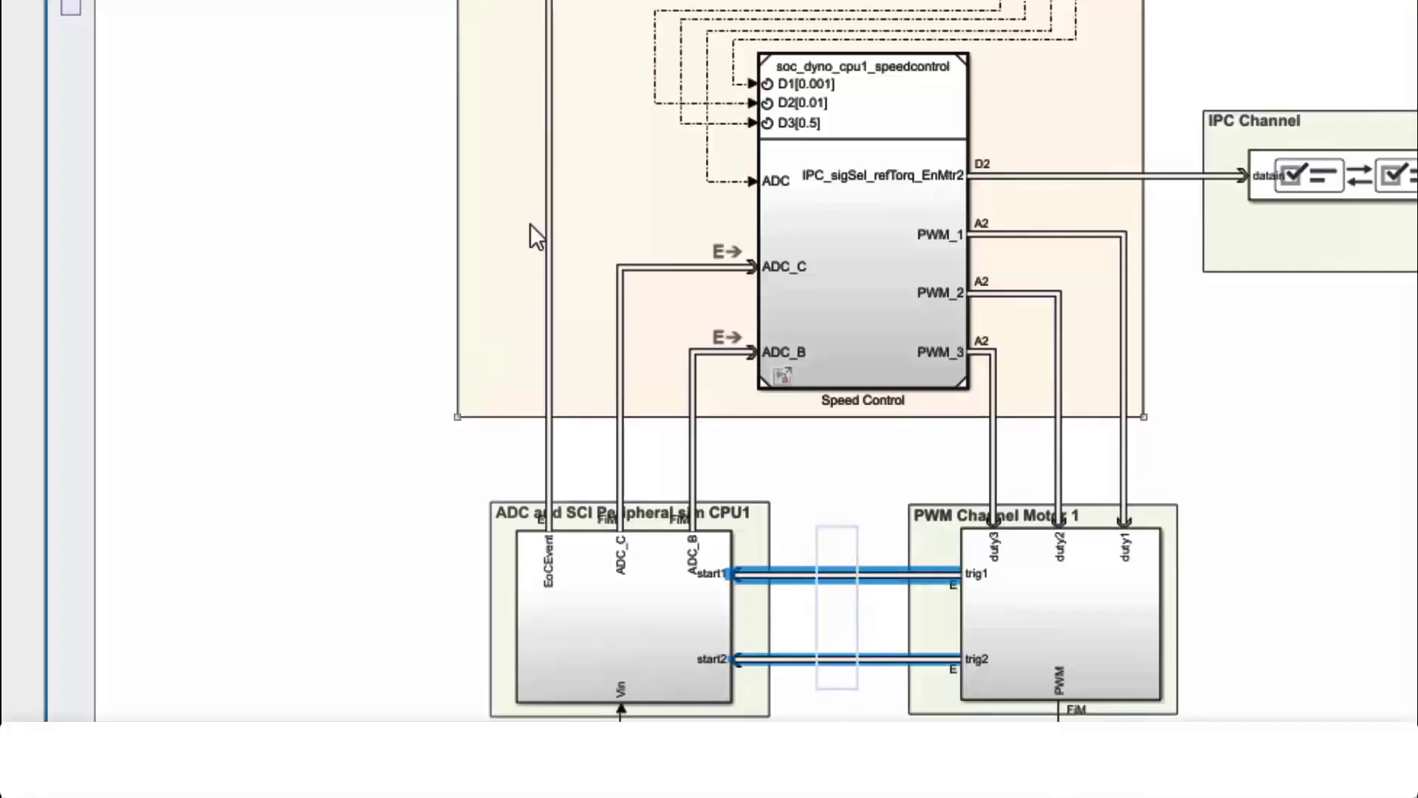
pyautogui.click(548, 206)
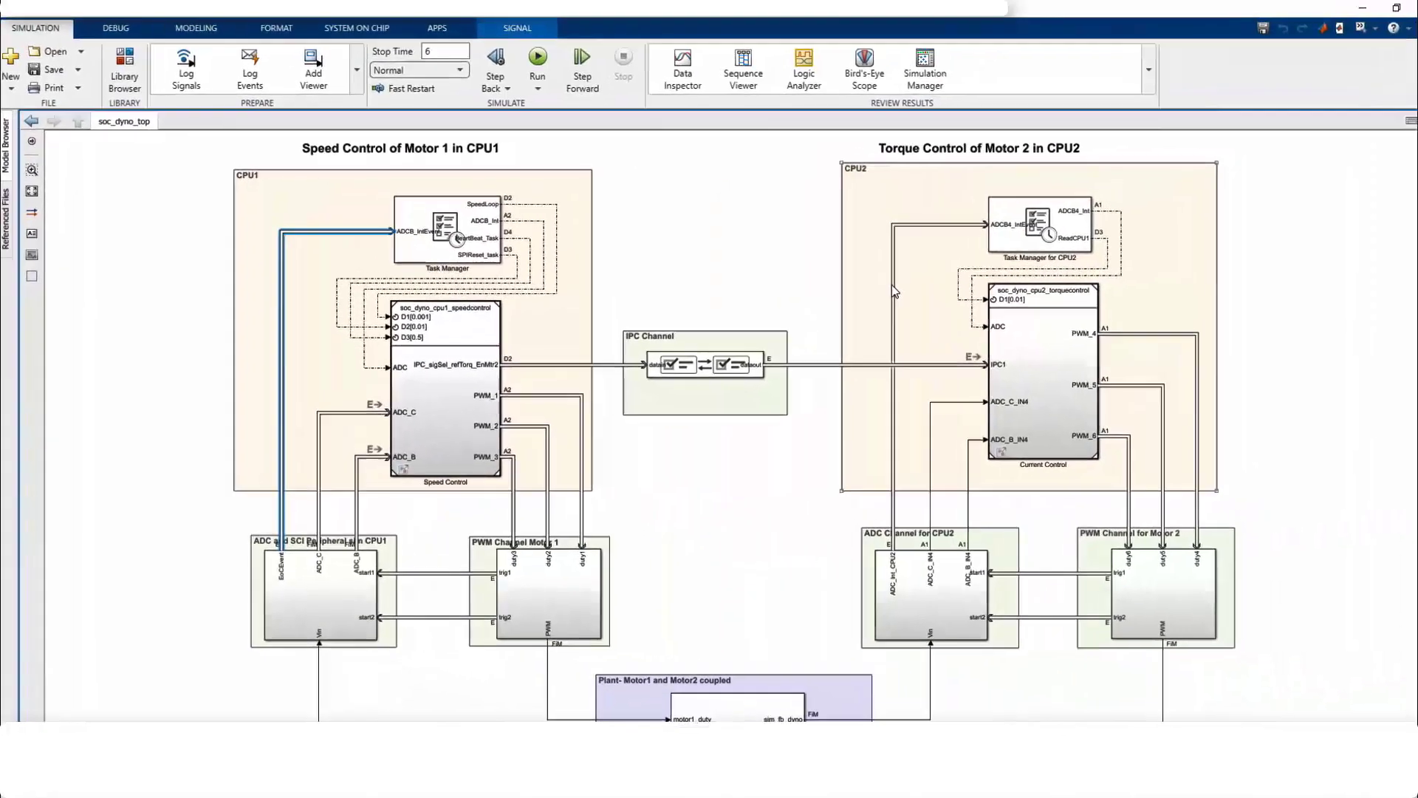
pyautogui.click(1136, 420)
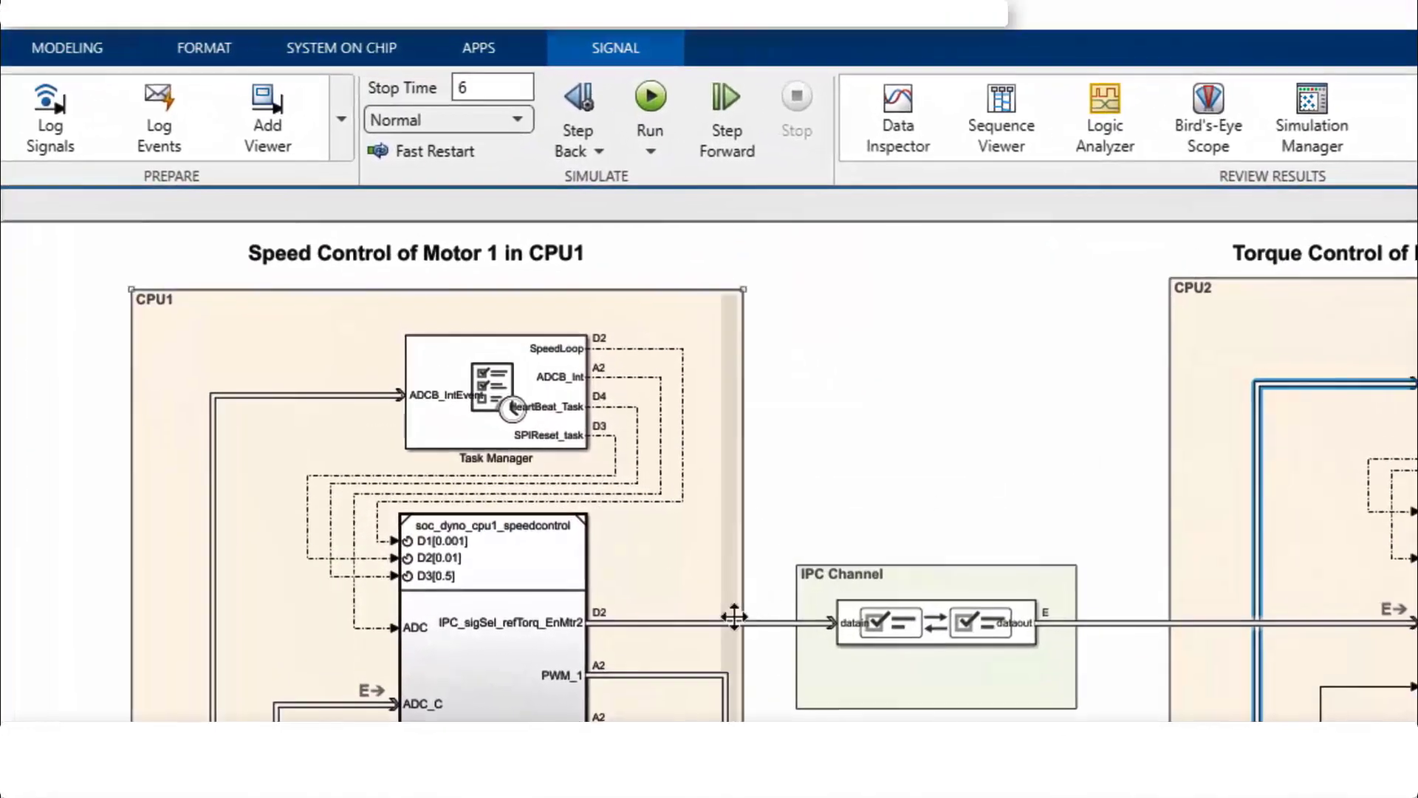
pyautogui.click(739, 623)
pyautogui.click(1142, 626)
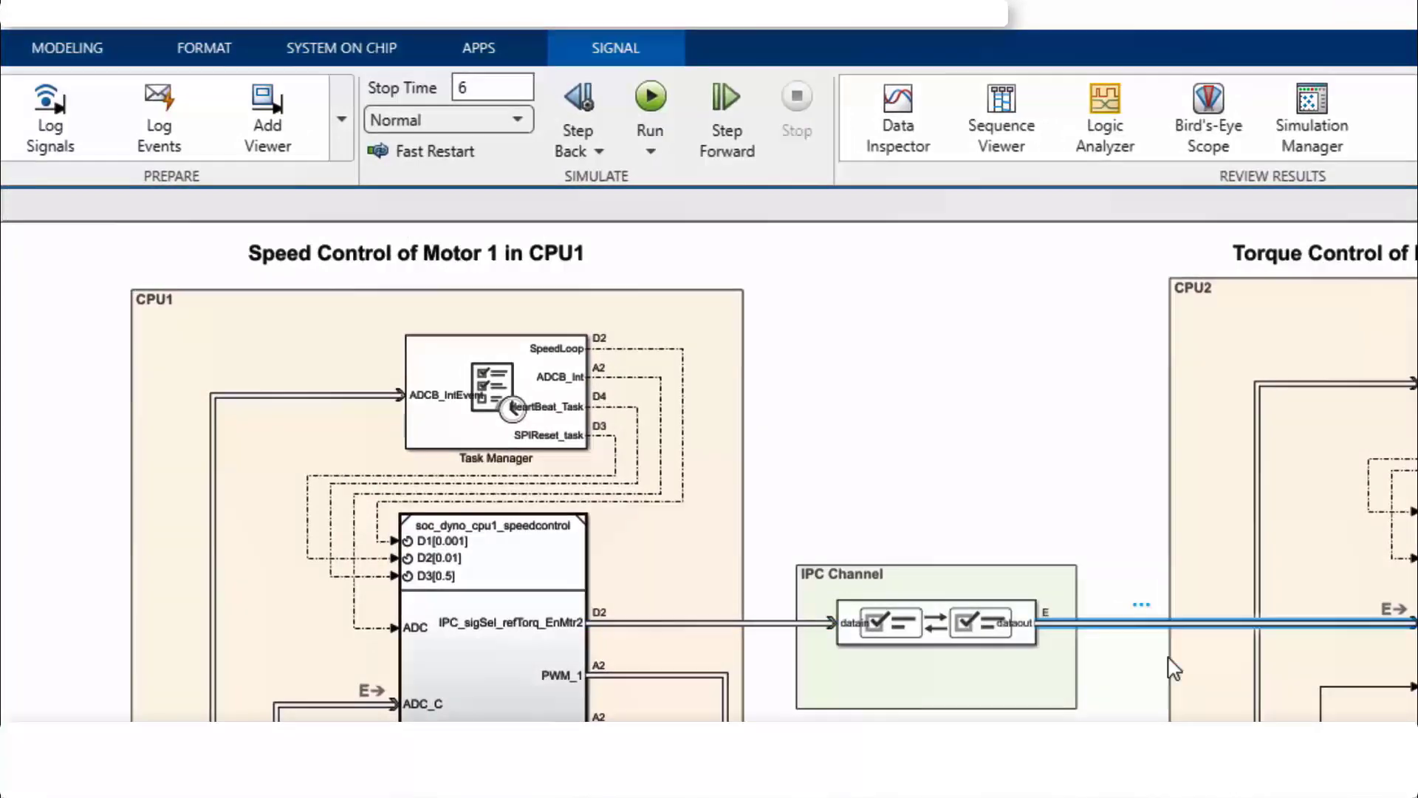
pyautogui.click(1173, 668)
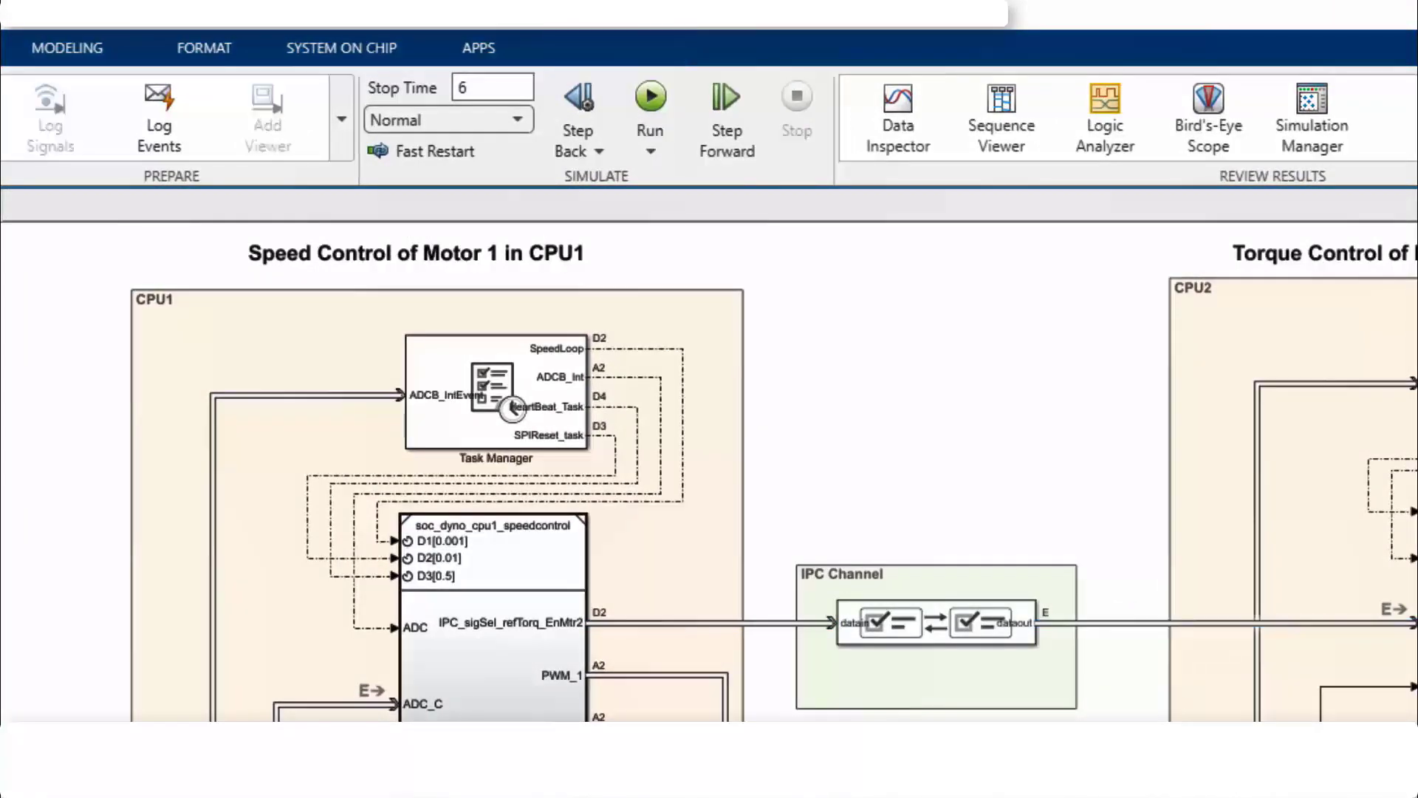
pyautogui.moveTo(839, 471); pyautogui.dragTo(1068, 711)
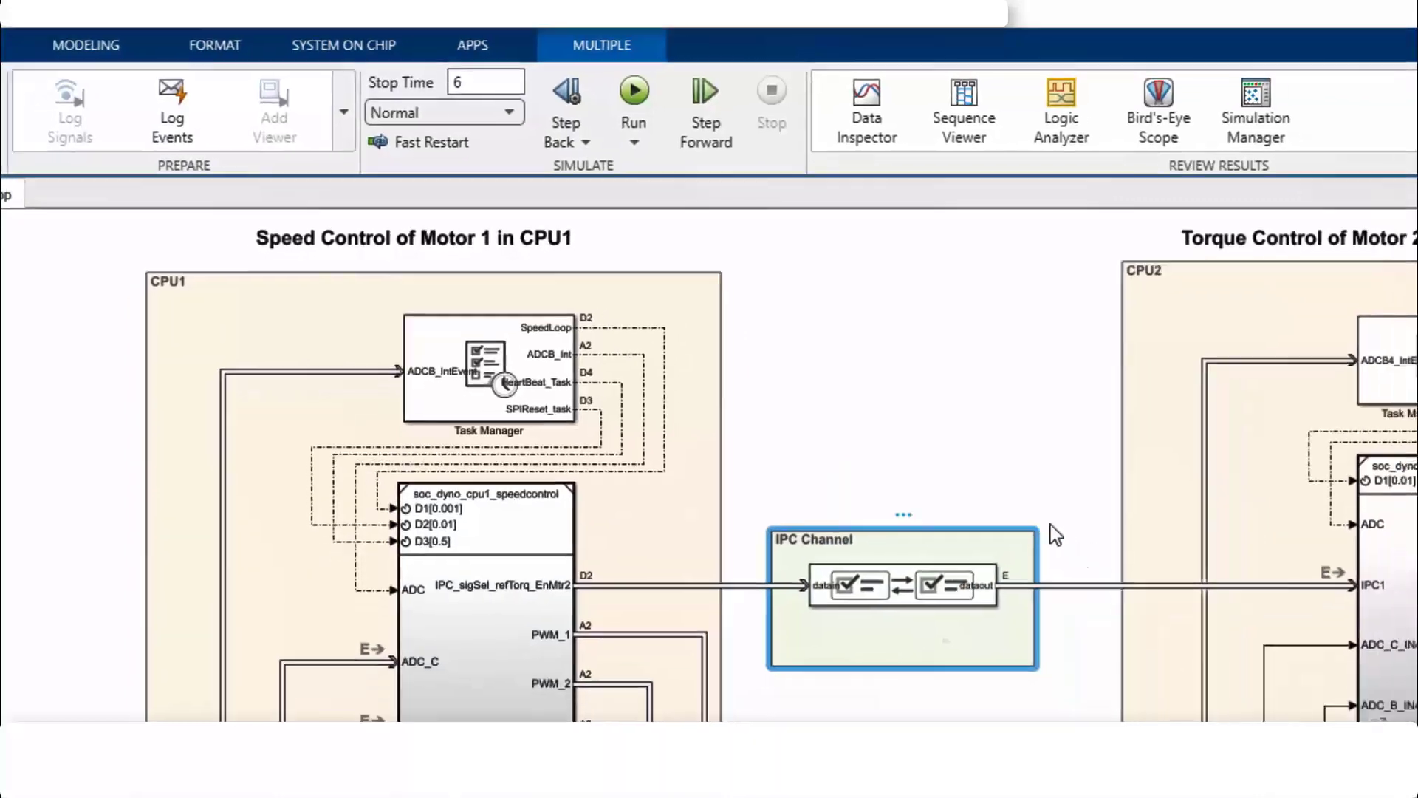
pyautogui.click(1079, 576)
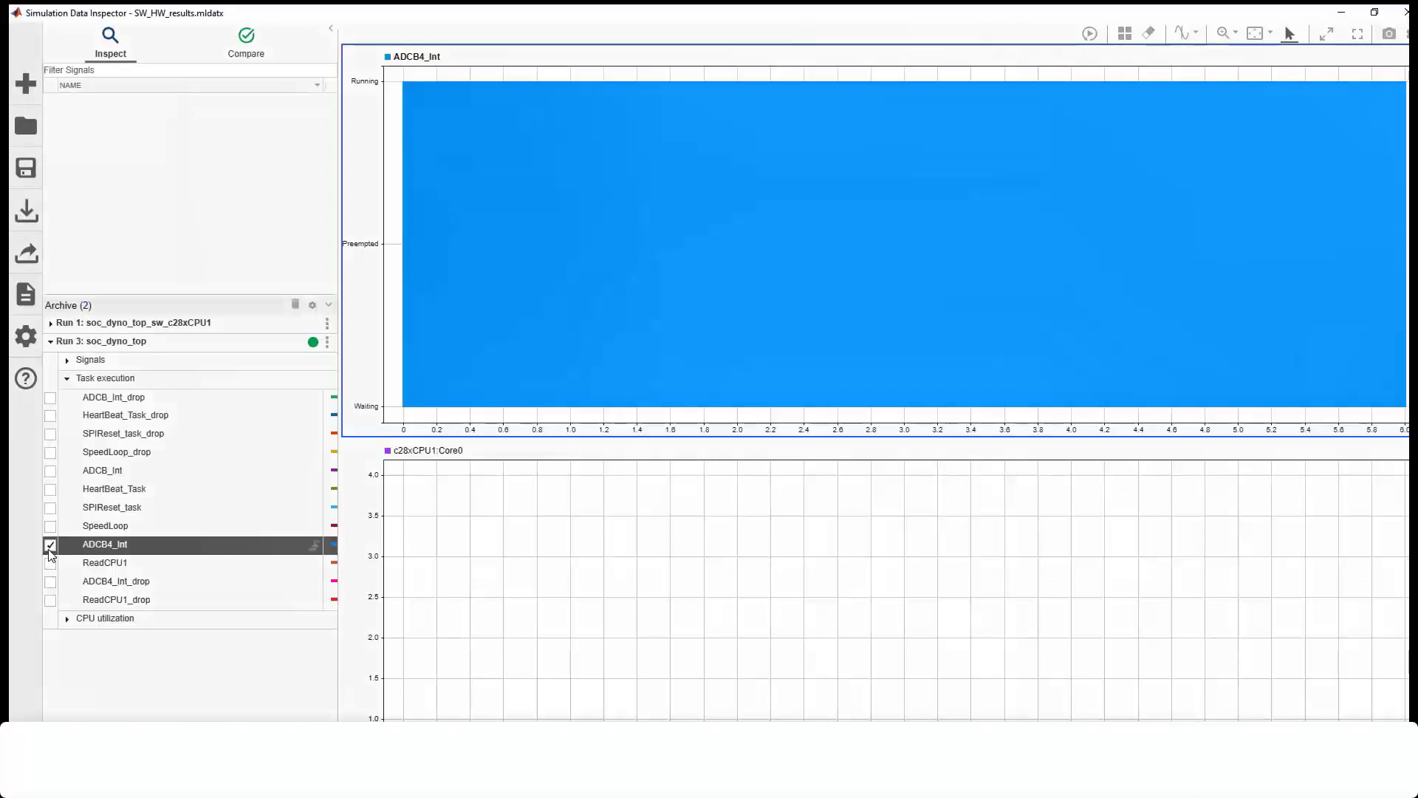
# - Plot SpeedLoop with ADCB4_Int, zoom to a tiny span and measure a 0.000050 s event interval with cursors
pyautogui.click(50, 526)
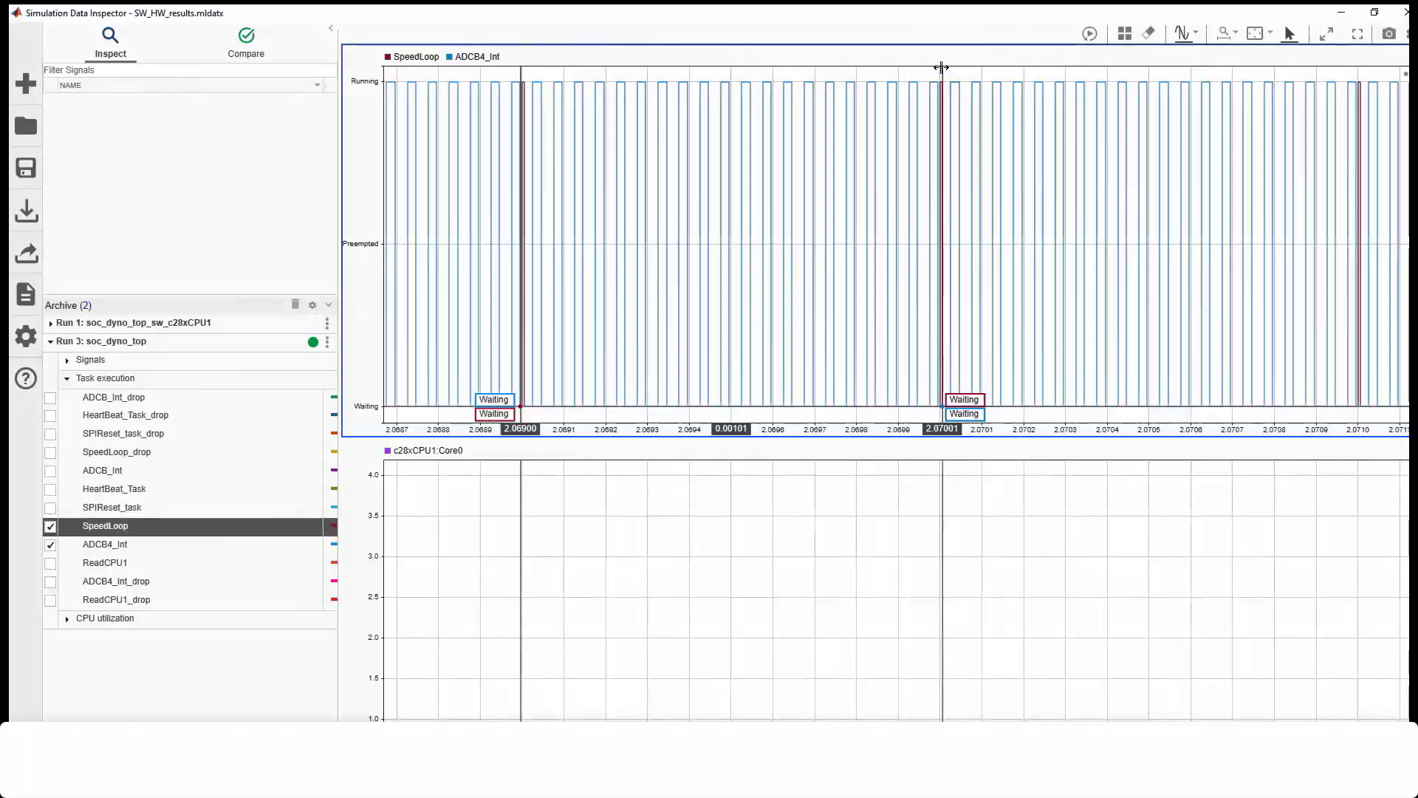
pyautogui.moveTo(941, 67); pyautogui.dragTo(941, 67)
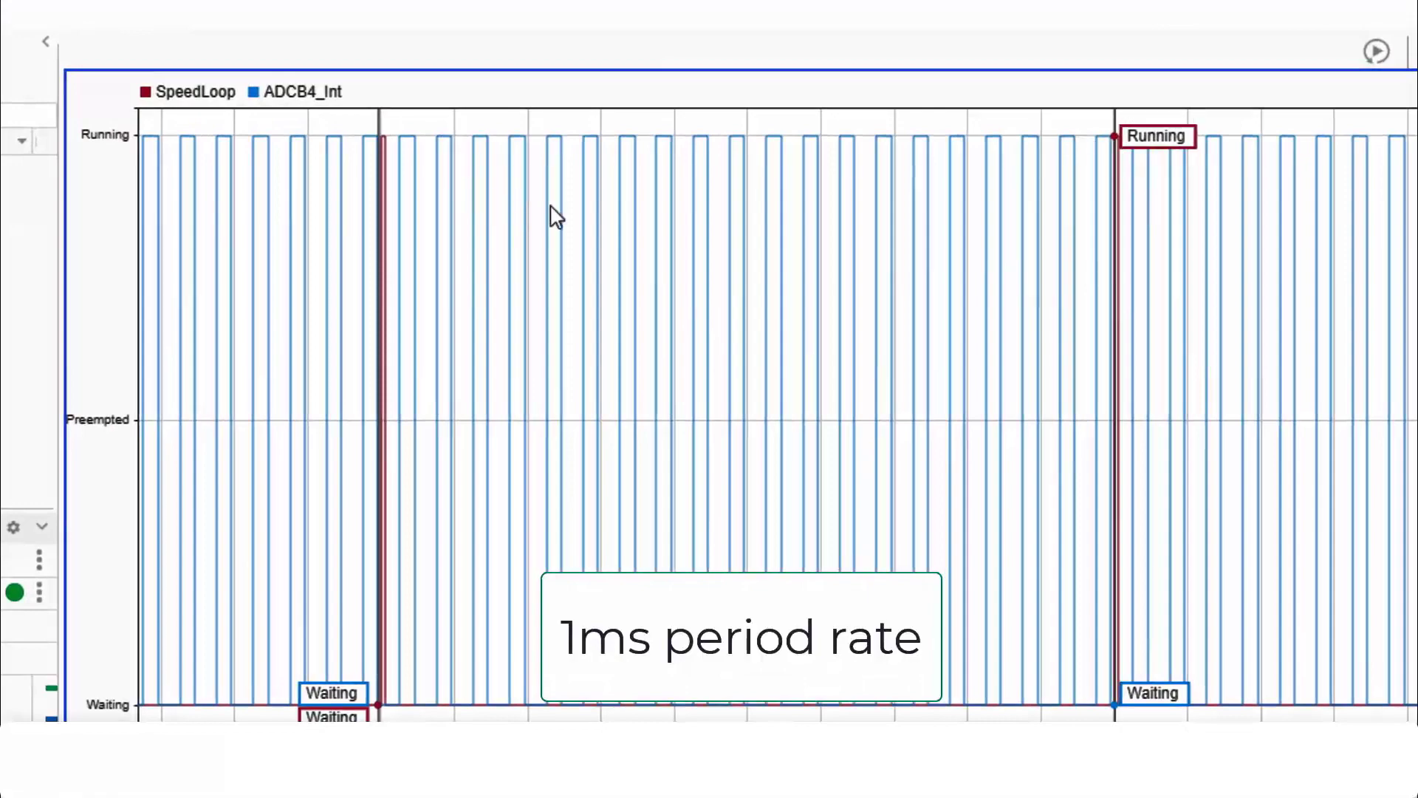
pyautogui.moveTo(286, 200); pyautogui.dragTo(414, 202)
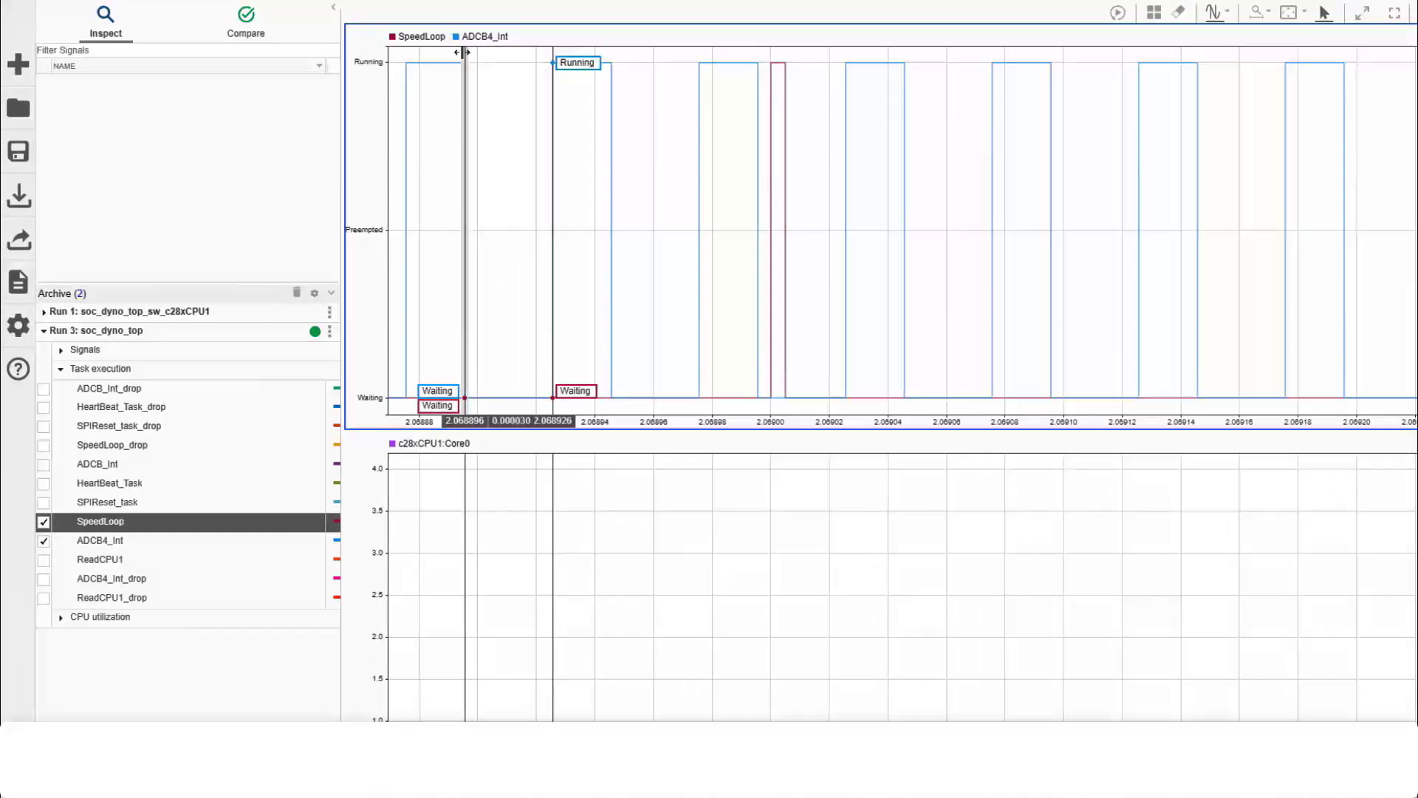
pyautogui.moveTo(465, 64); pyautogui.dragTo(405, 52)
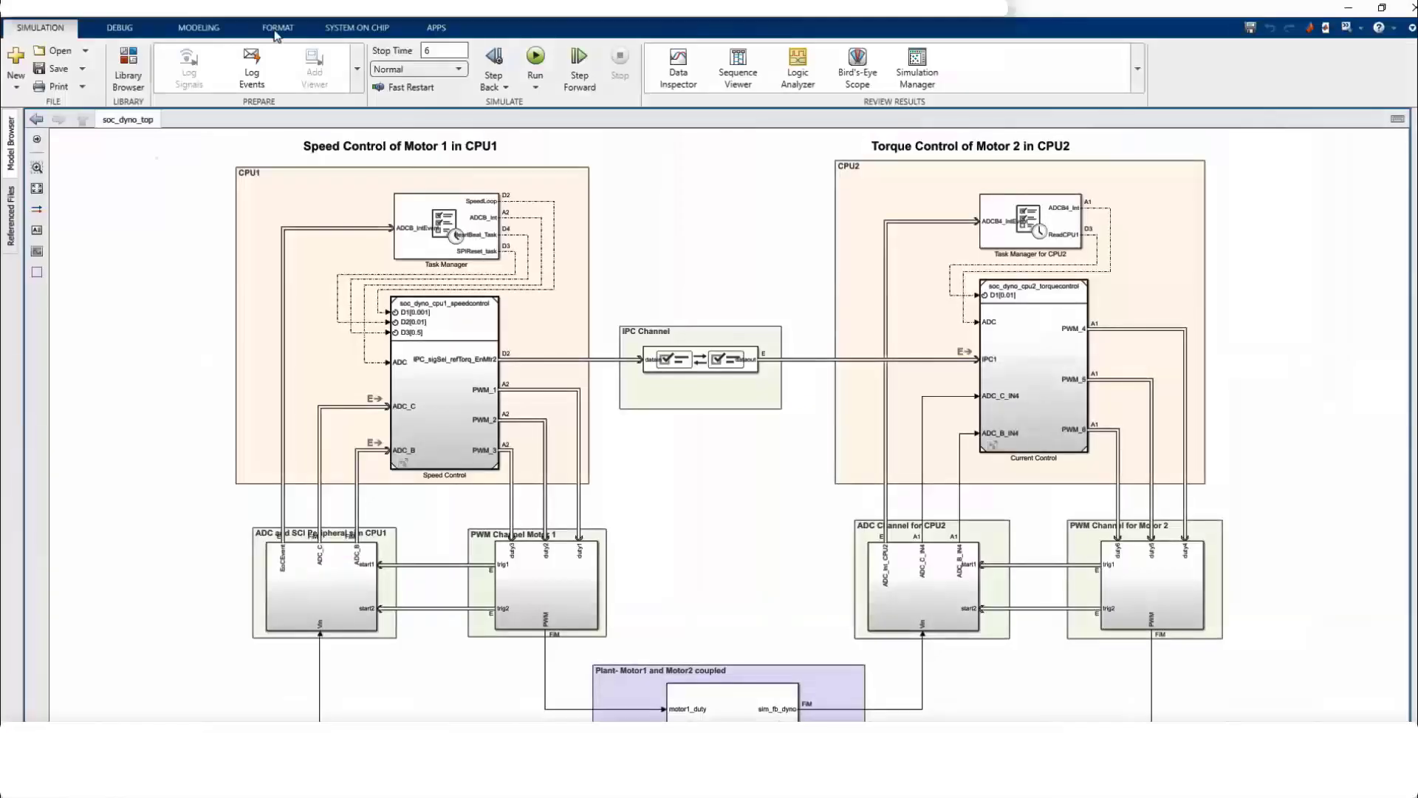
# - Launch Configure, Build & Deploy from the SYSTEM ON CHIP options for the TI Delfino F28379D LaunchPad
pyautogui.click(357, 27)
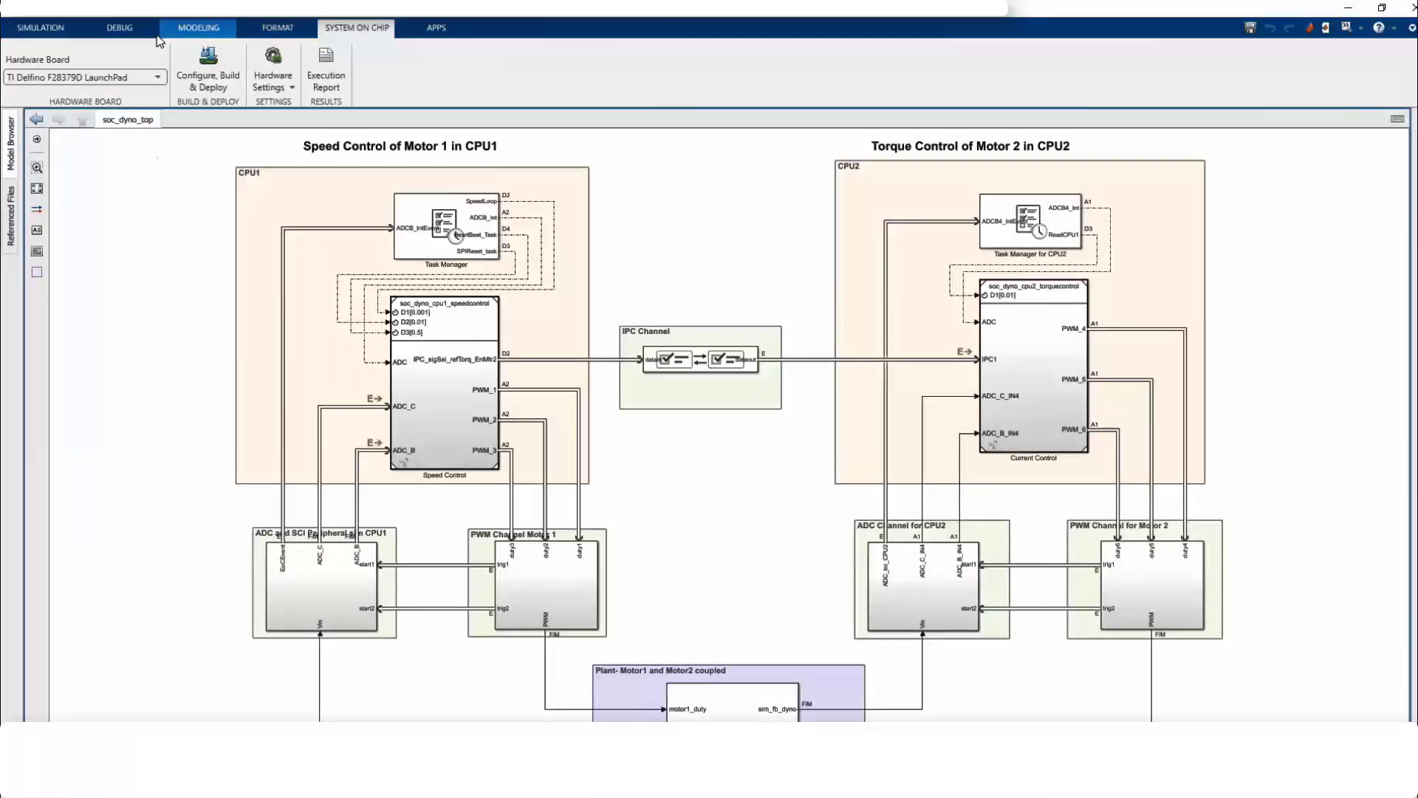
pyautogui.click(232, 87)
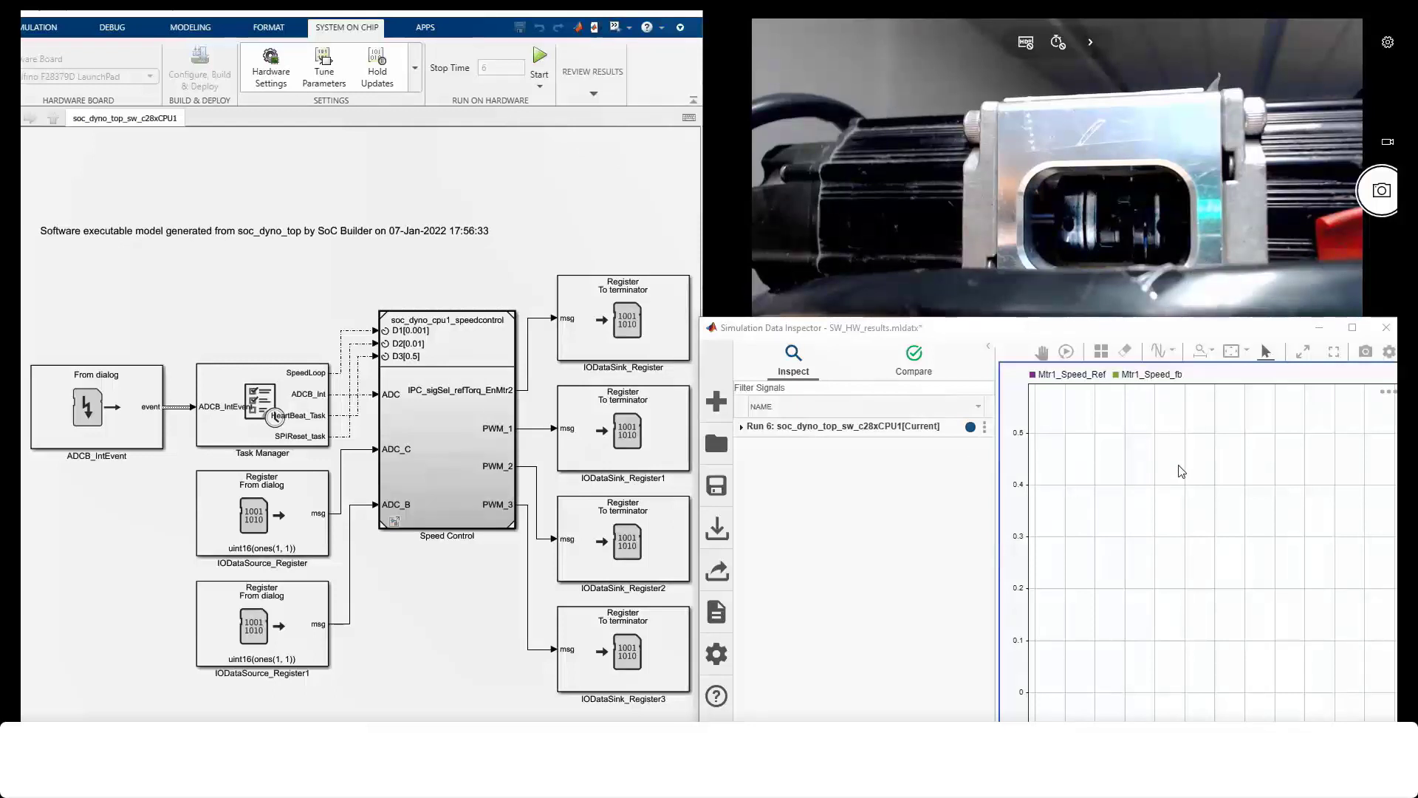
# - Start the generated CPU1 model running on the hardware to stream Mtr1 speed data
pyautogui.click(540, 59)
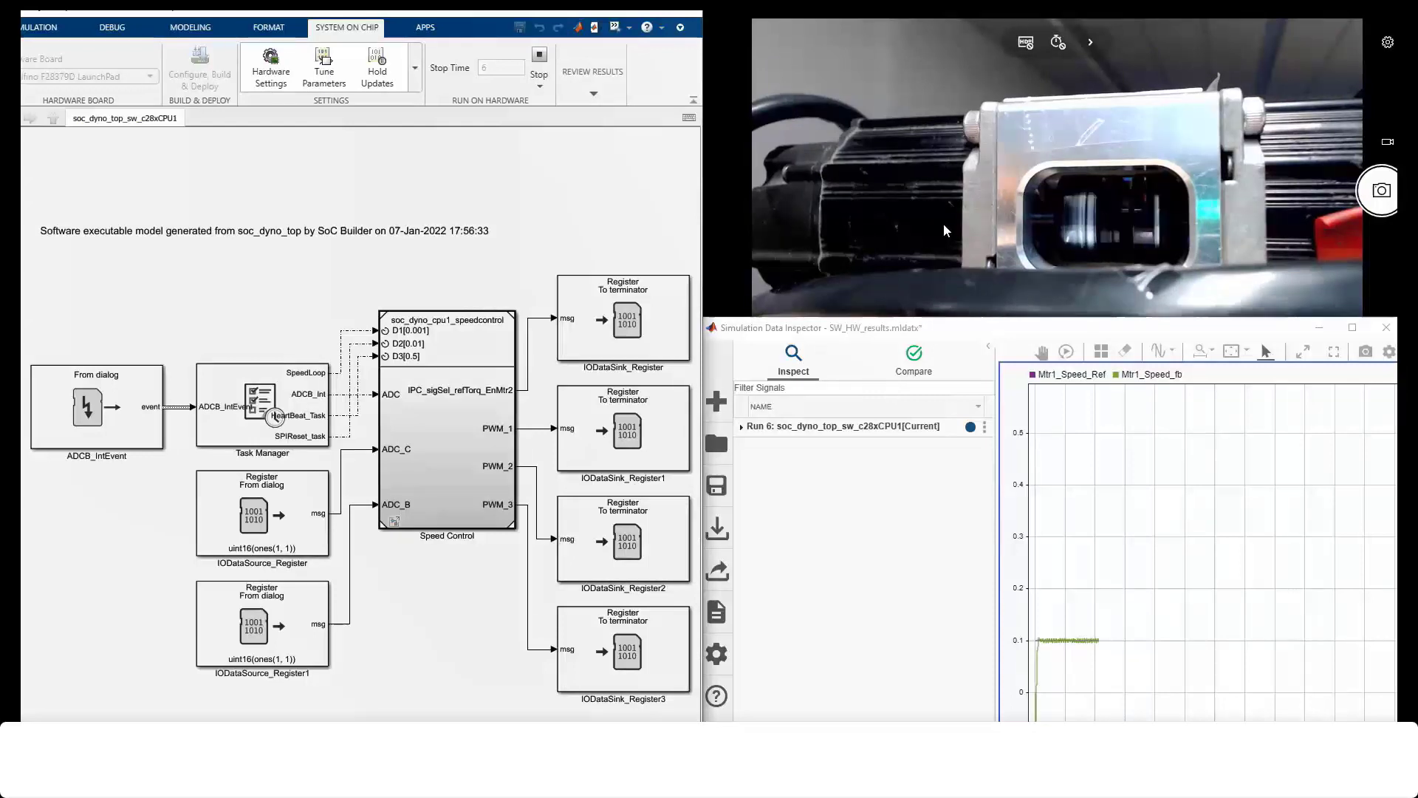